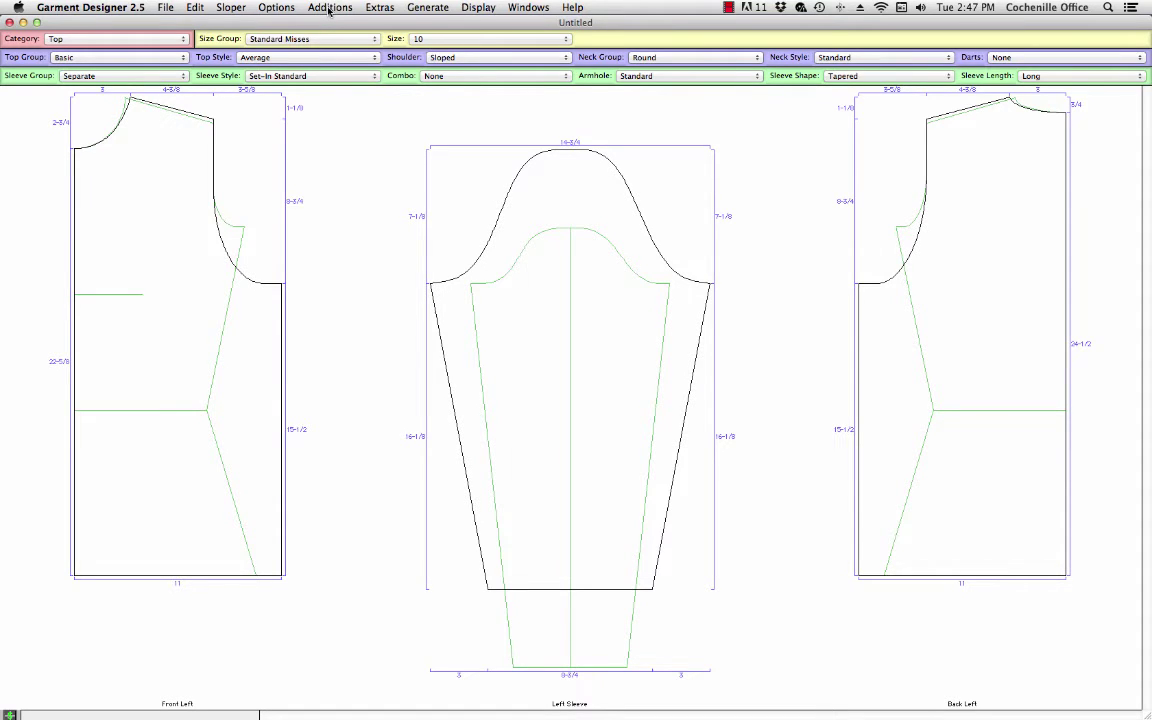
Add a global seam allowance to every pattern piece, accepting the default width.
{"action": "left_click", "coordinate": [329, 8]}
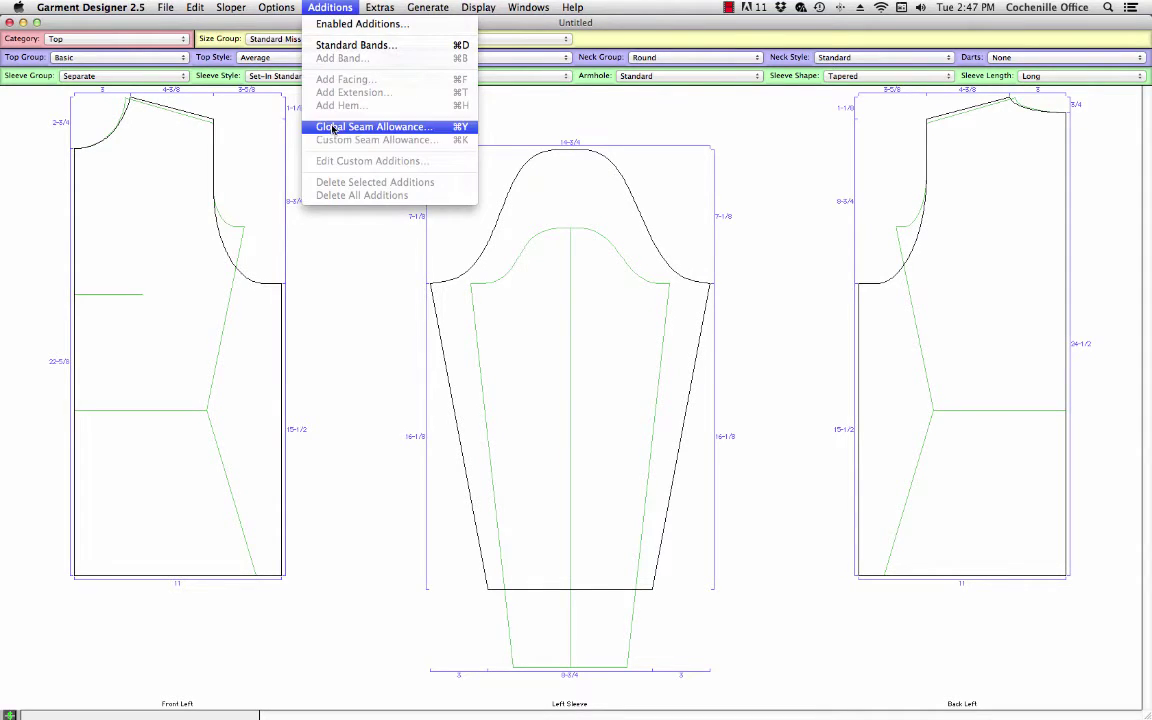
{"action": "left_click", "coordinate": [360, 127]}
{"action": "left_click", "coordinate": [680, 268]}
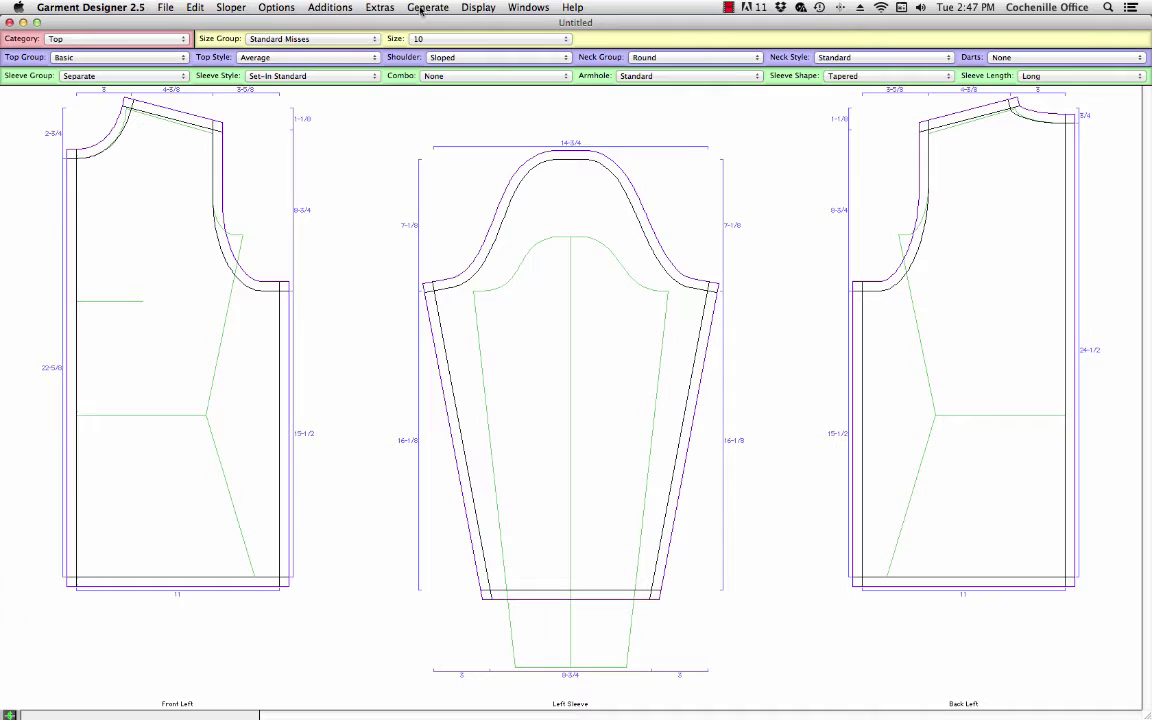
Display the pieces as the final pattern, scaled to actual size.
{"action": "left_click", "coordinate": [475, 7]}
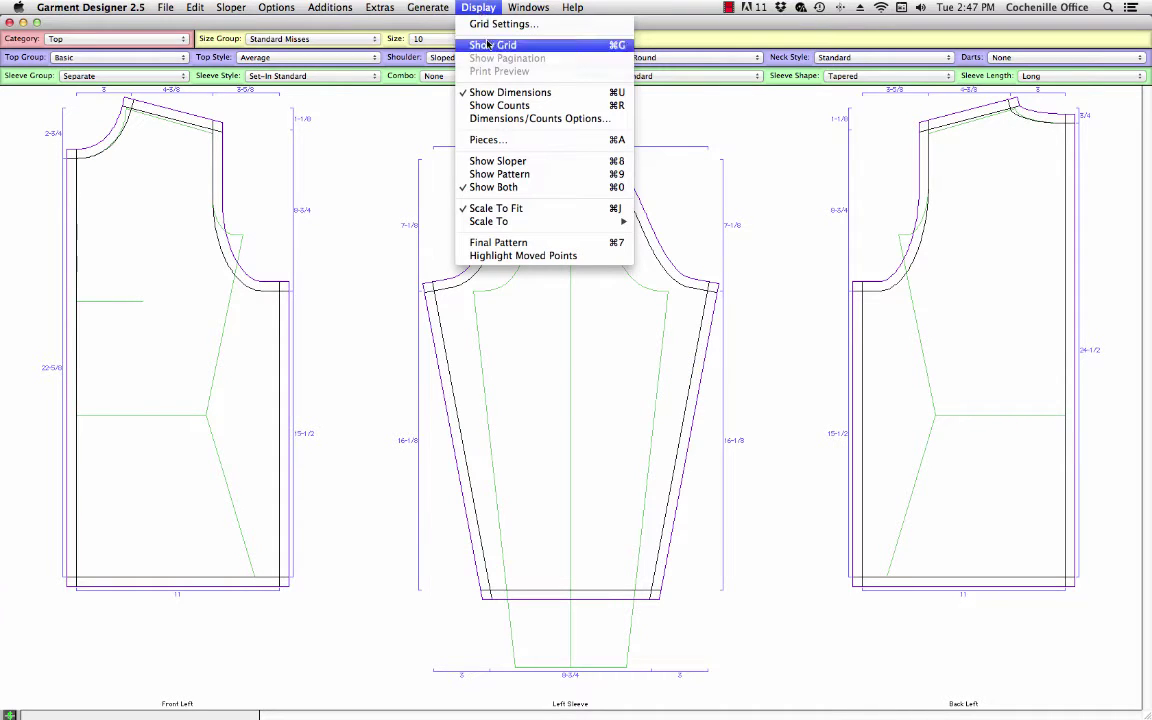
{"action": "left_click", "coordinate": [497, 242]}
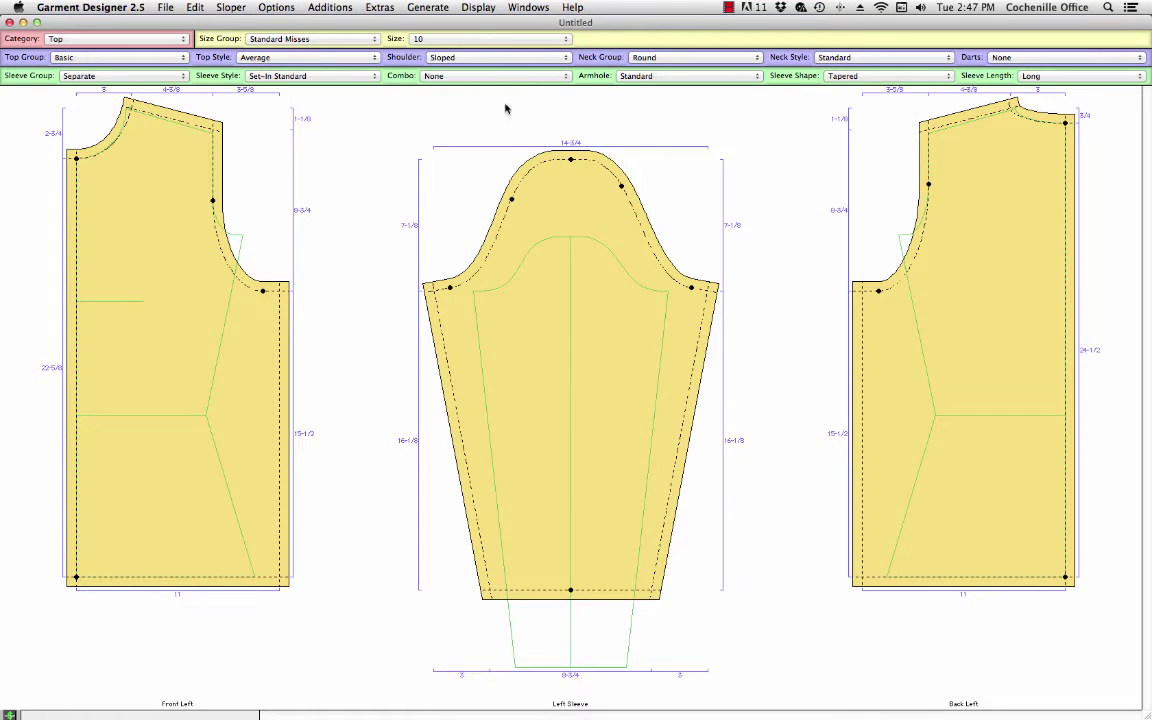
{"action": "left_click", "coordinate": [472, 9]}
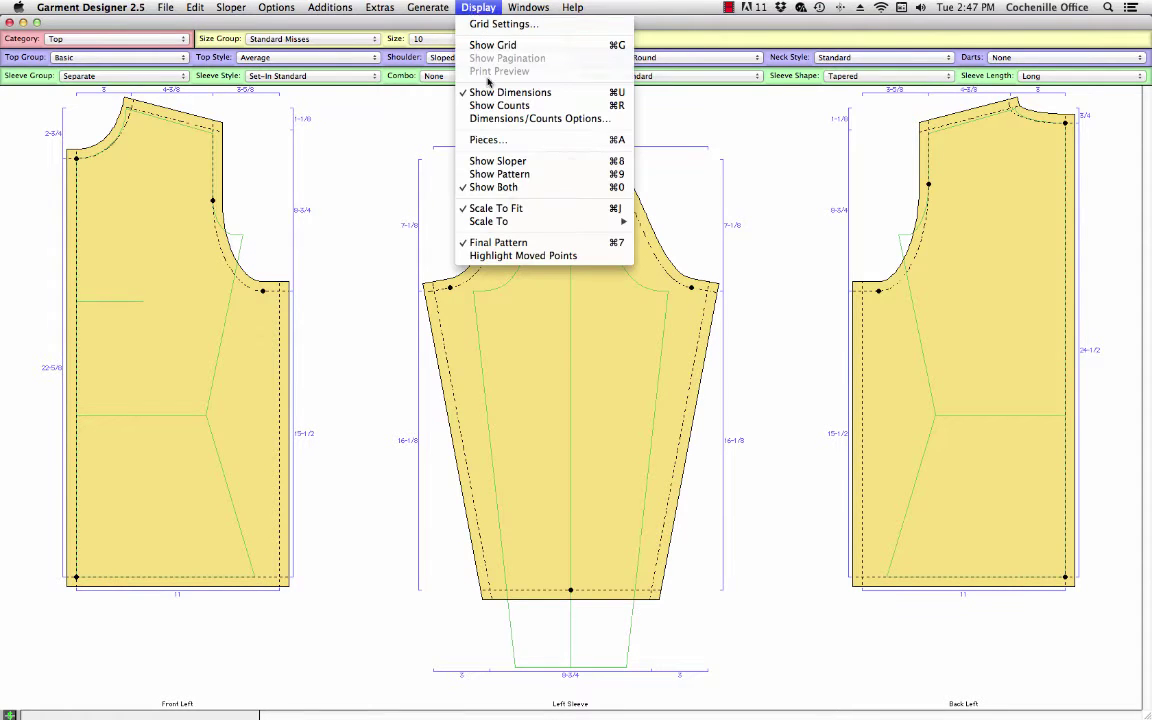
{"action": "mouse_move", "coordinate": [488, 219]}
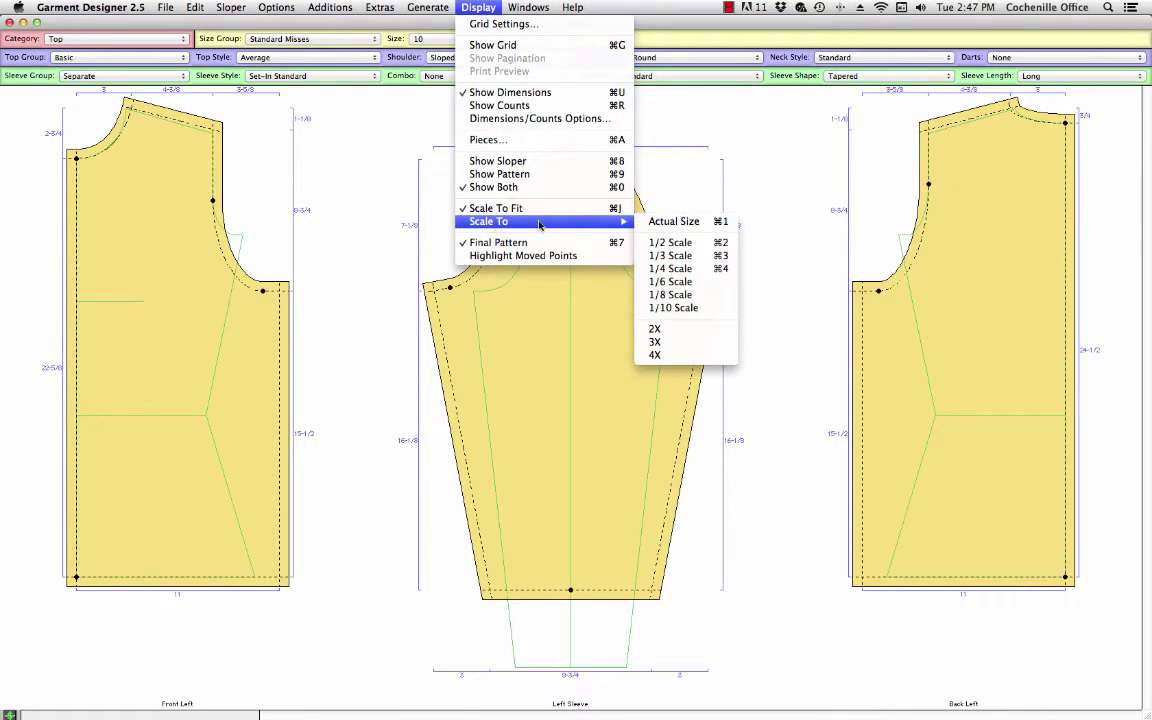
{"action": "left_click", "coordinate": [641, 221]}
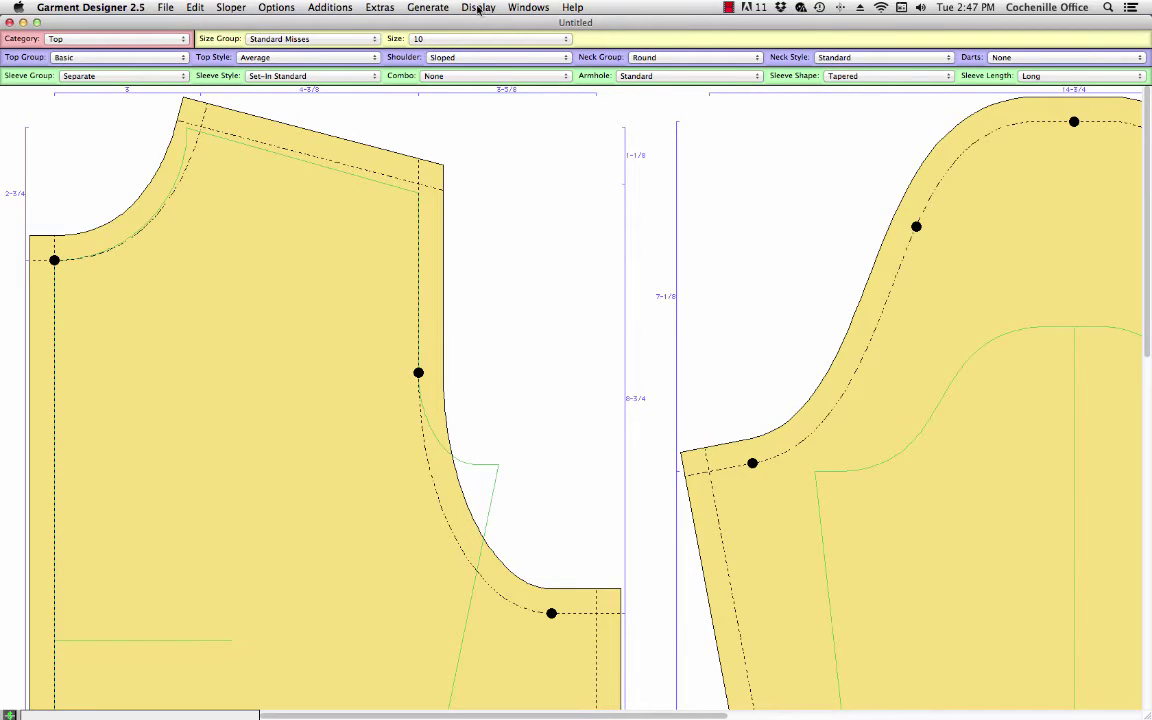
Turn on page-boundary pagination lines and switch to the print preview layout.
{"action": "left_click", "coordinate": [477, 8]}
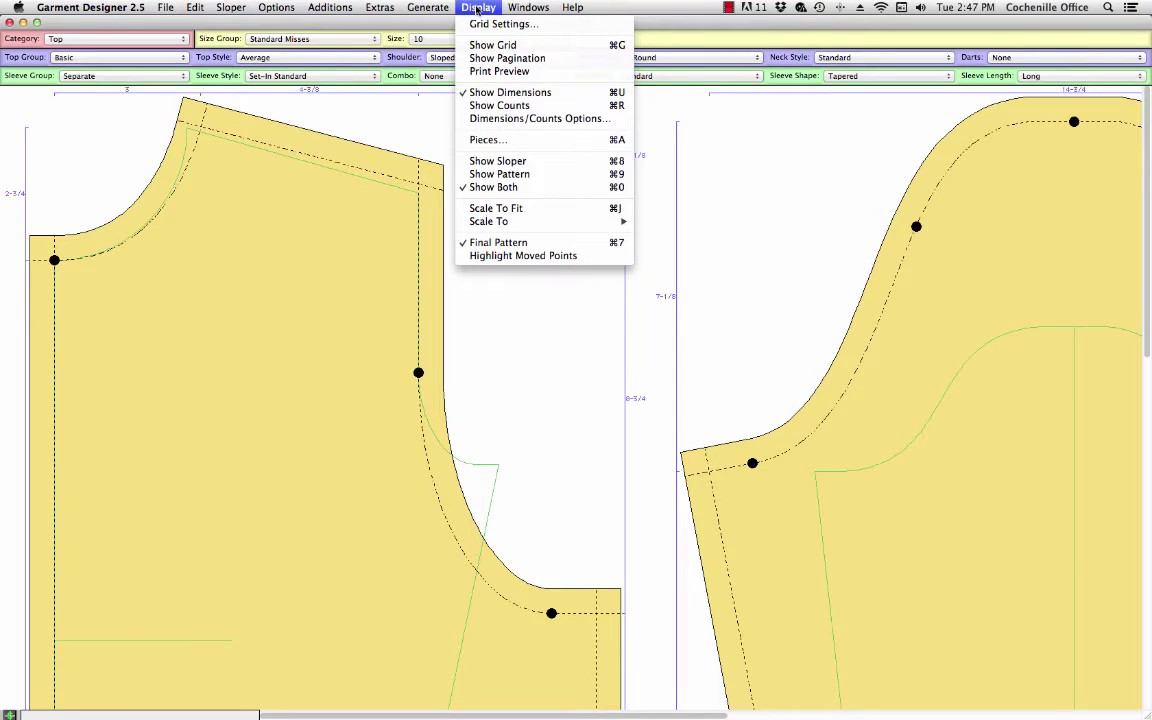
{"action": "left_click", "coordinate": [492, 59]}
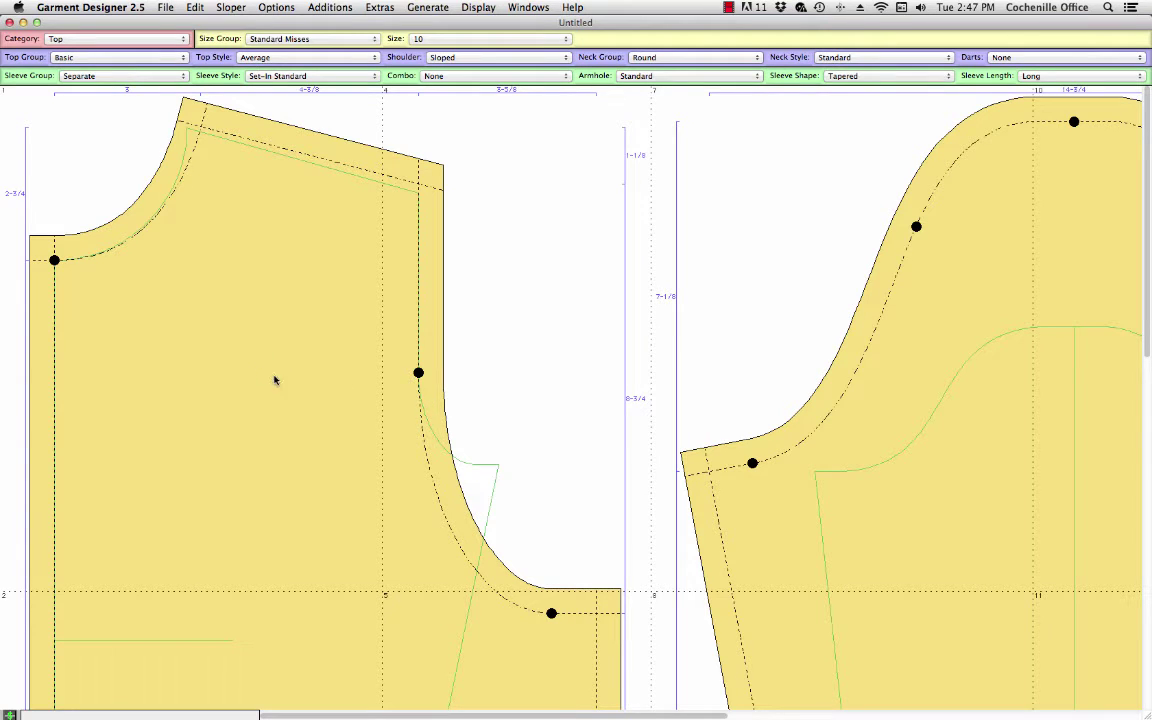
{"action": "left_click", "coordinate": [476, 7]}
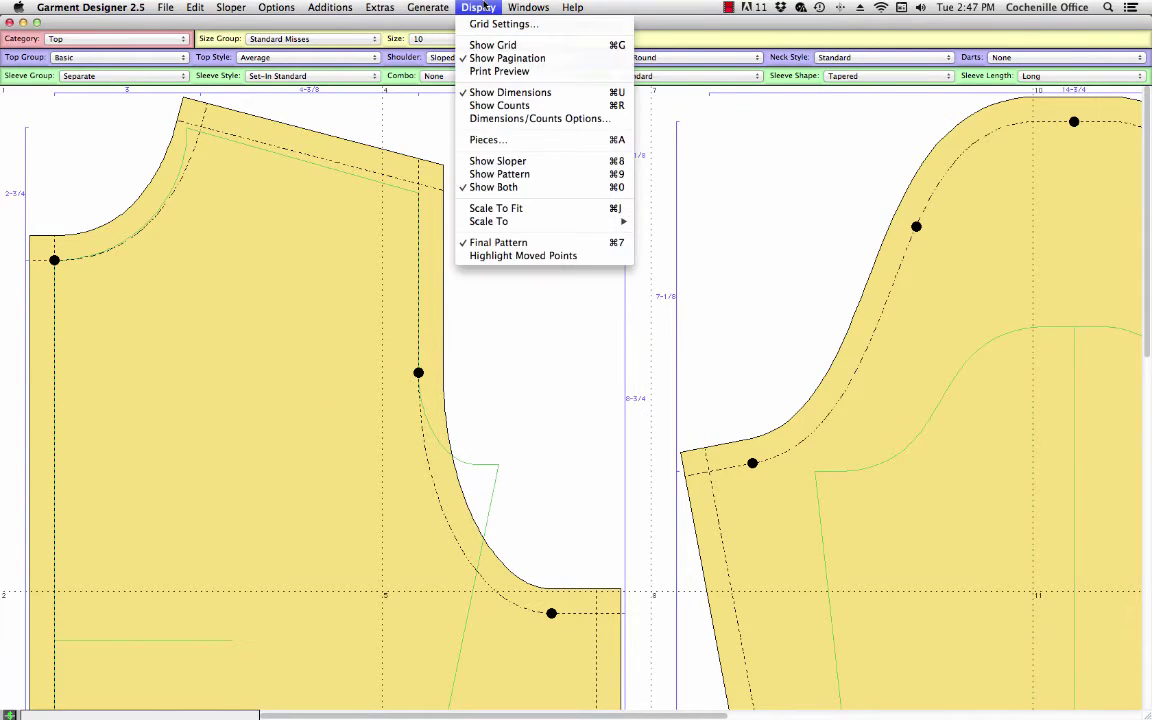
{"action": "left_click", "coordinate": [499, 72]}
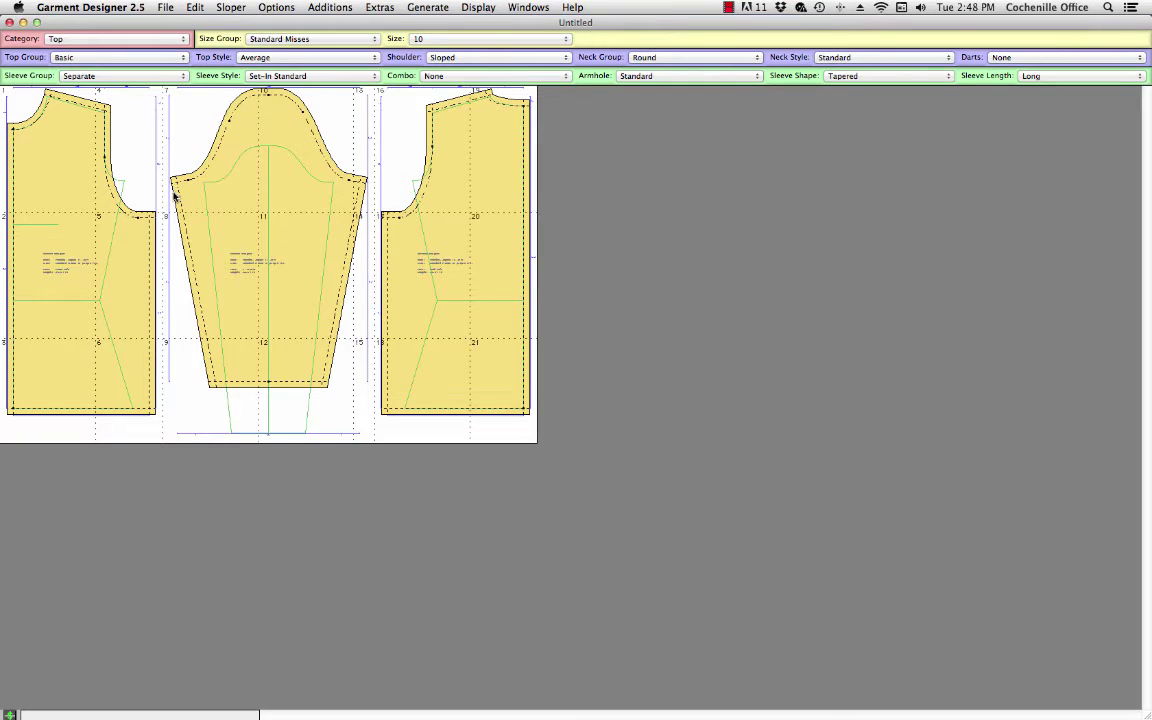
{"action": "left_click", "coordinate": [166, 8]}
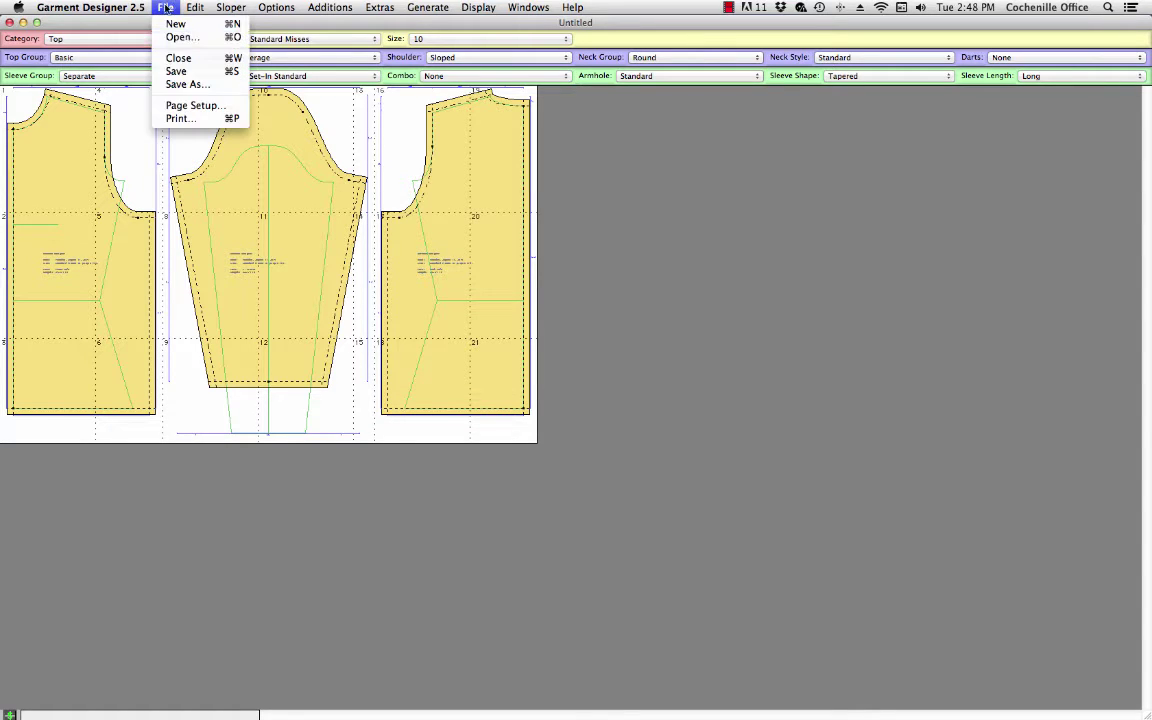
{"action": "left_click", "coordinate": [180, 118]}
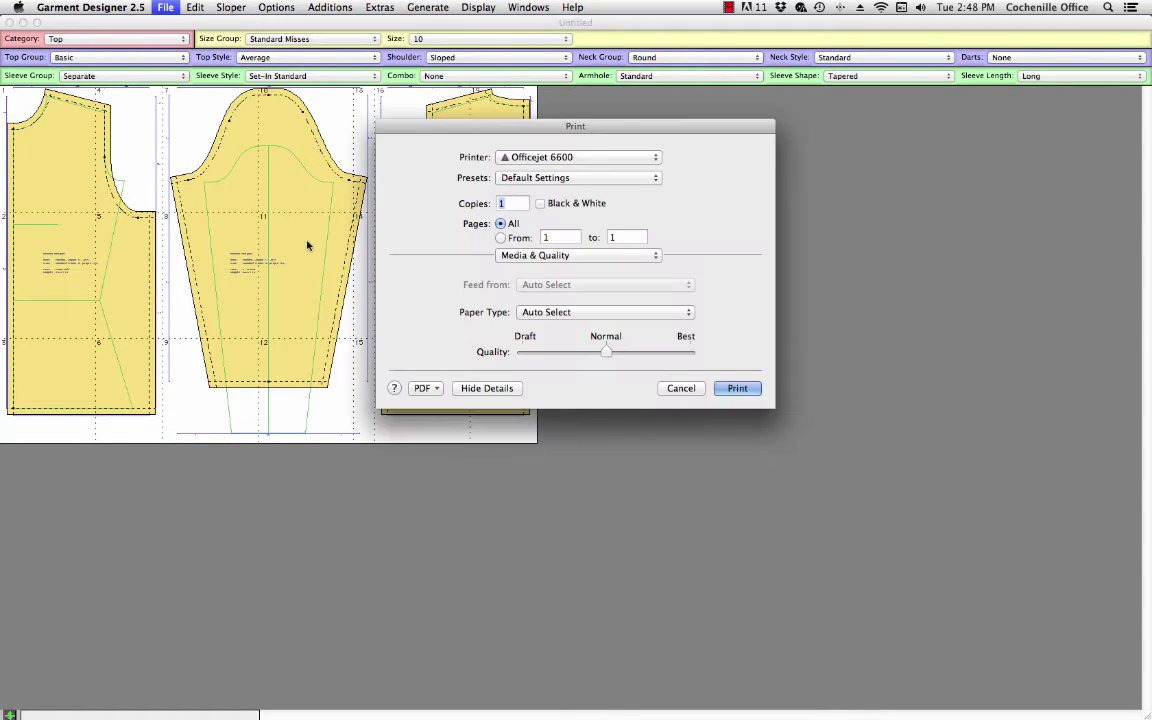
{"action": "left_click", "coordinate": [501, 238]}
{"action": "left_click", "coordinate": [680, 389]}
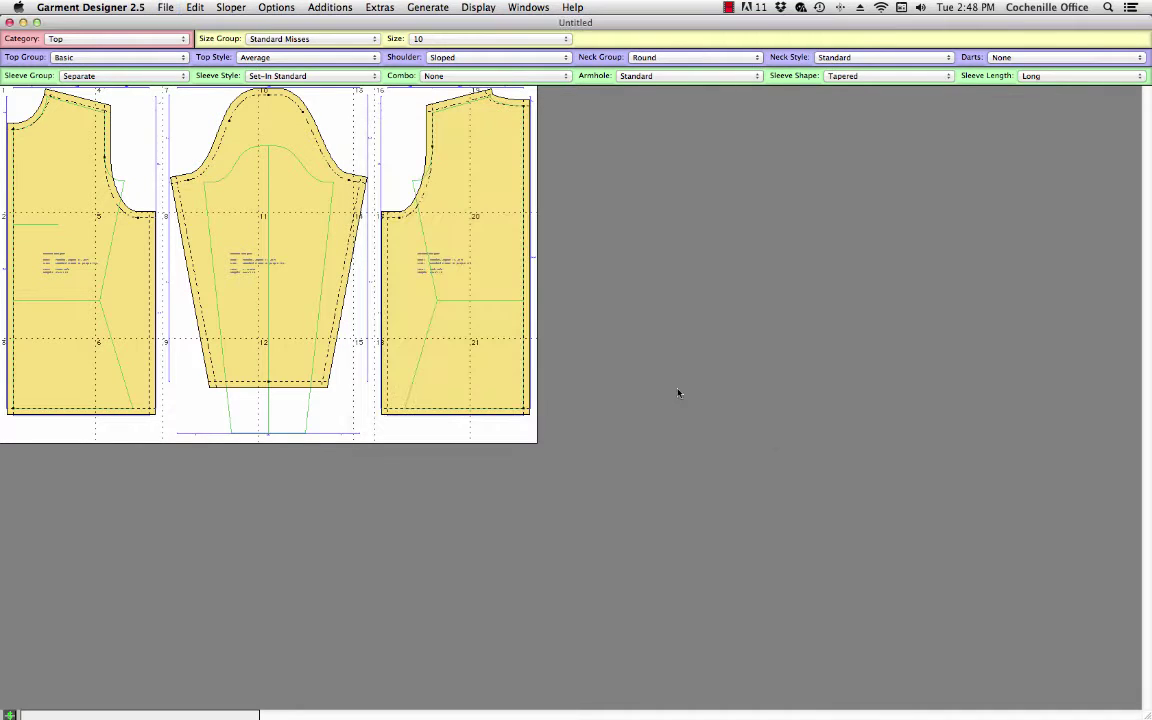
{"action": "left_click", "coordinate": [478, 7]}
Hide the dimension lines and show only the pattern, without green sloper lines.
{"action": "left_click", "coordinate": [479, 8]}
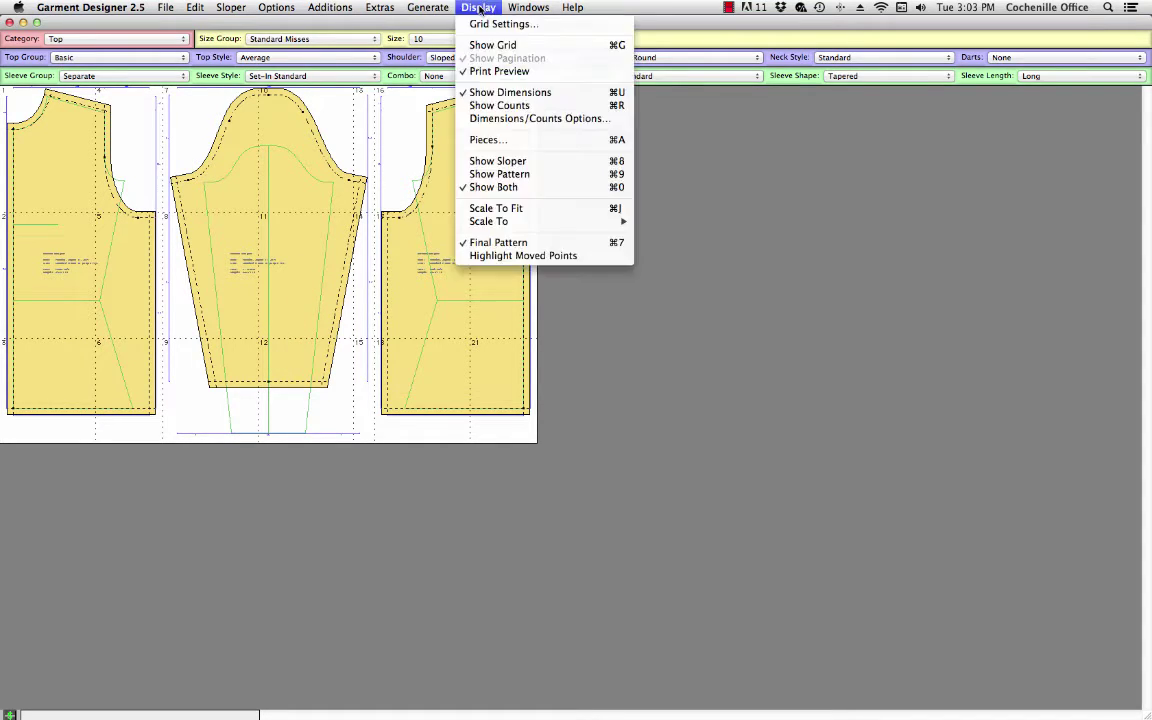
{"action": "left_click", "coordinate": [488, 93]}
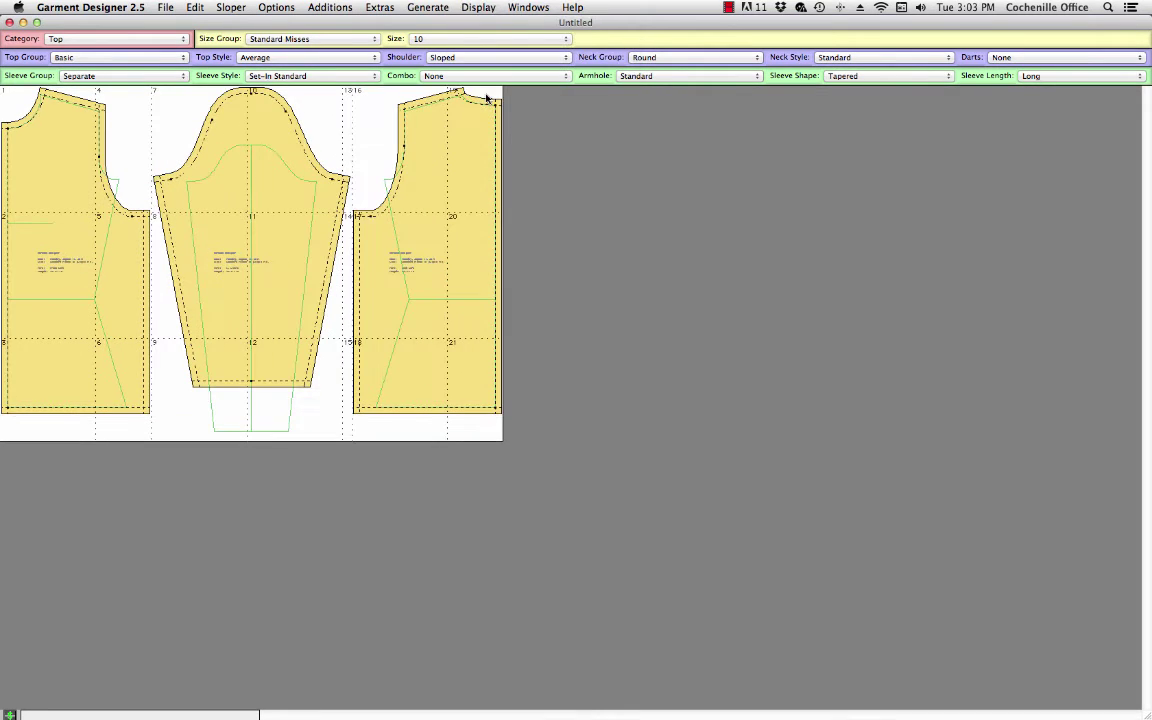
{"action": "left_click", "coordinate": [478, 8]}
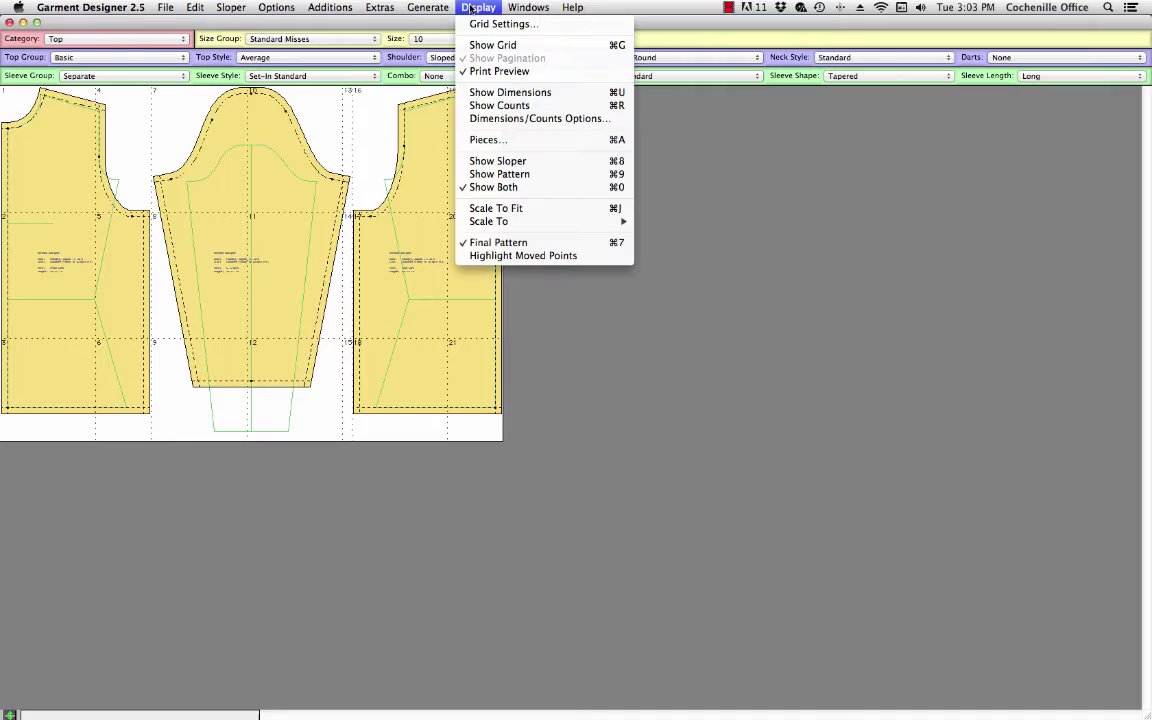
{"action": "left_click", "coordinate": [498, 175]}
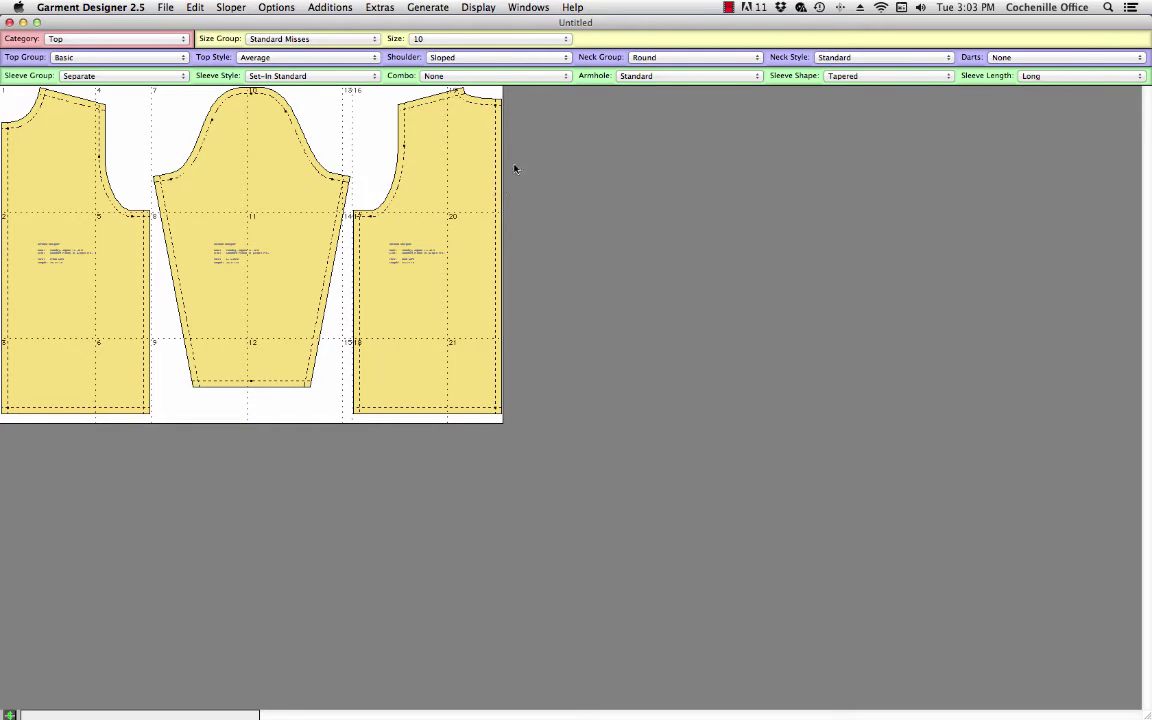
{"action": "left_click", "coordinate": [472, 8]}
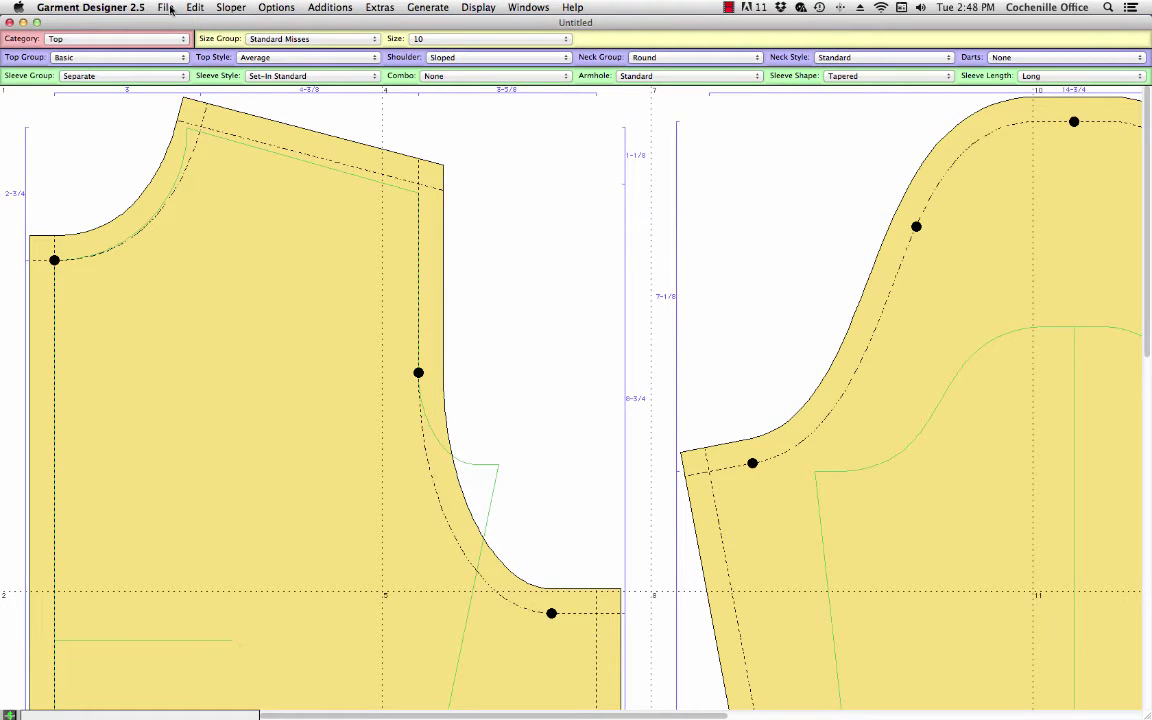
In Page Setup's custom paper sizes, delete the existing 20 x 30 size.
{"action": "left_click", "coordinate": [168, 8]}
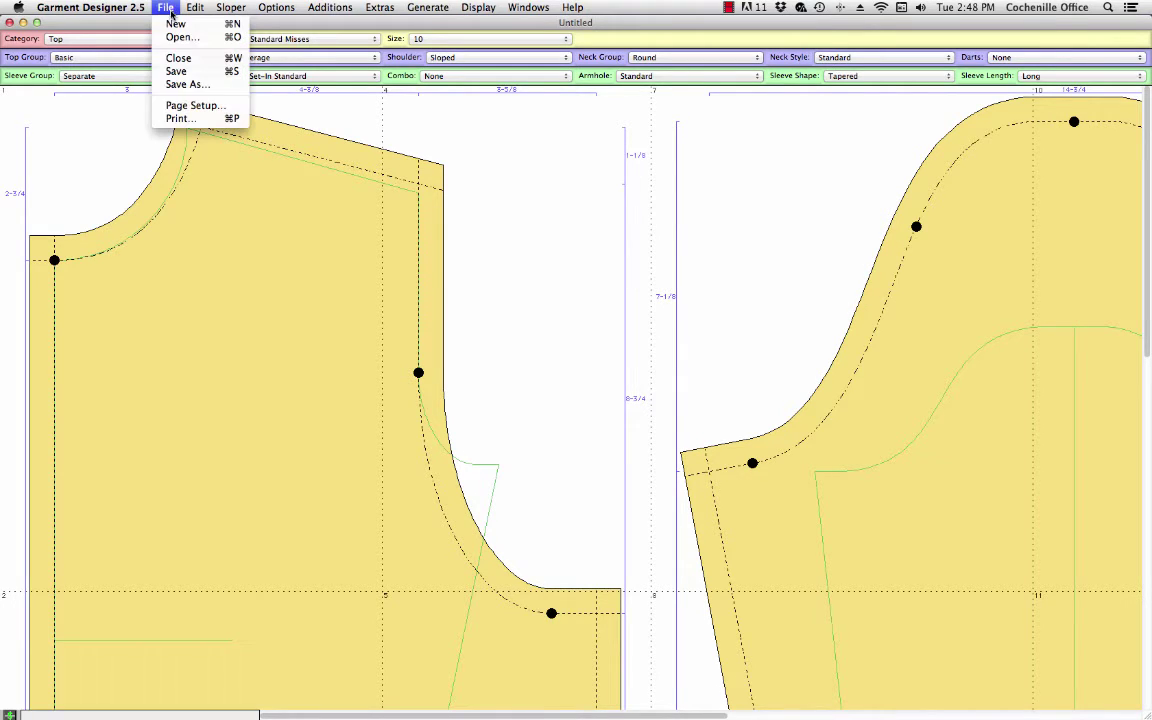
{"action": "left_click", "coordinate": [190, 105]}
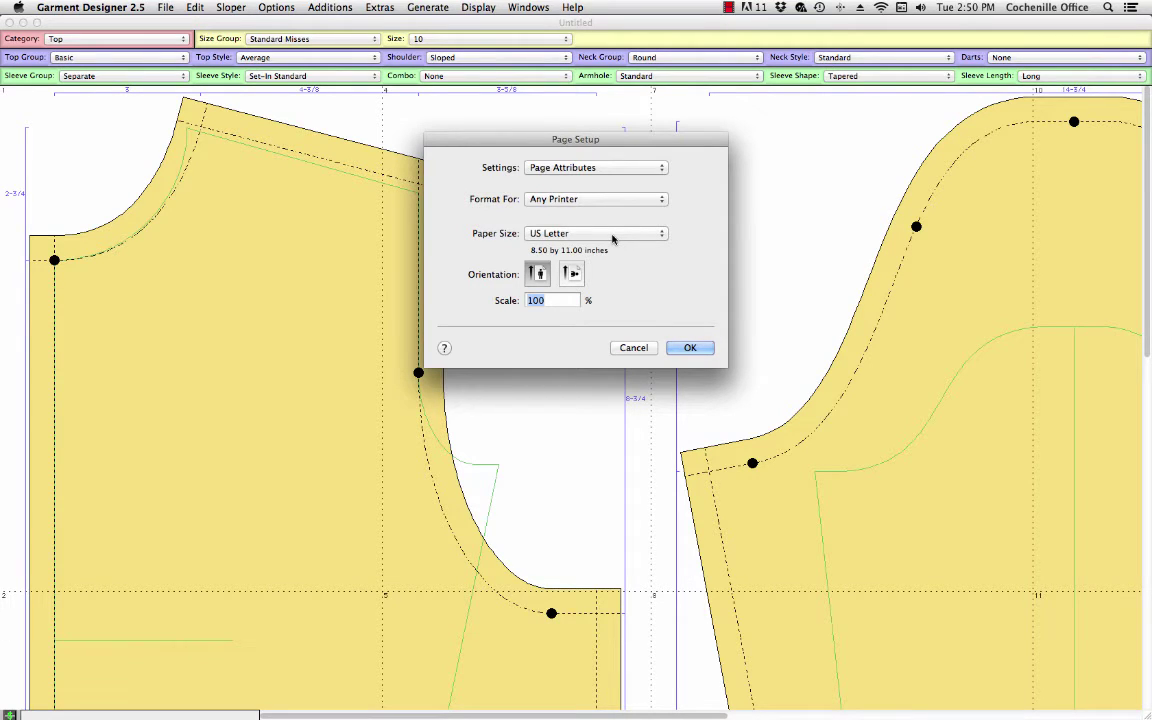
{"action": "left_click", "coordinate": [613, 238]}
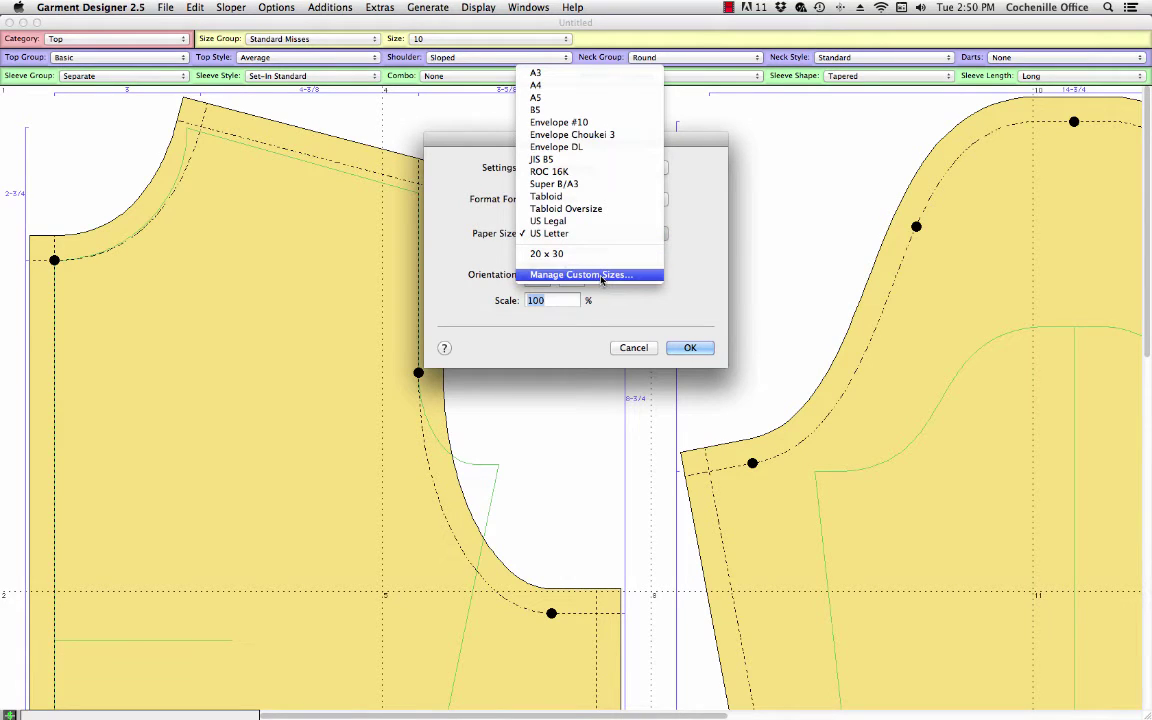
{"action": "left_click", "coordinate": [601, 275]}
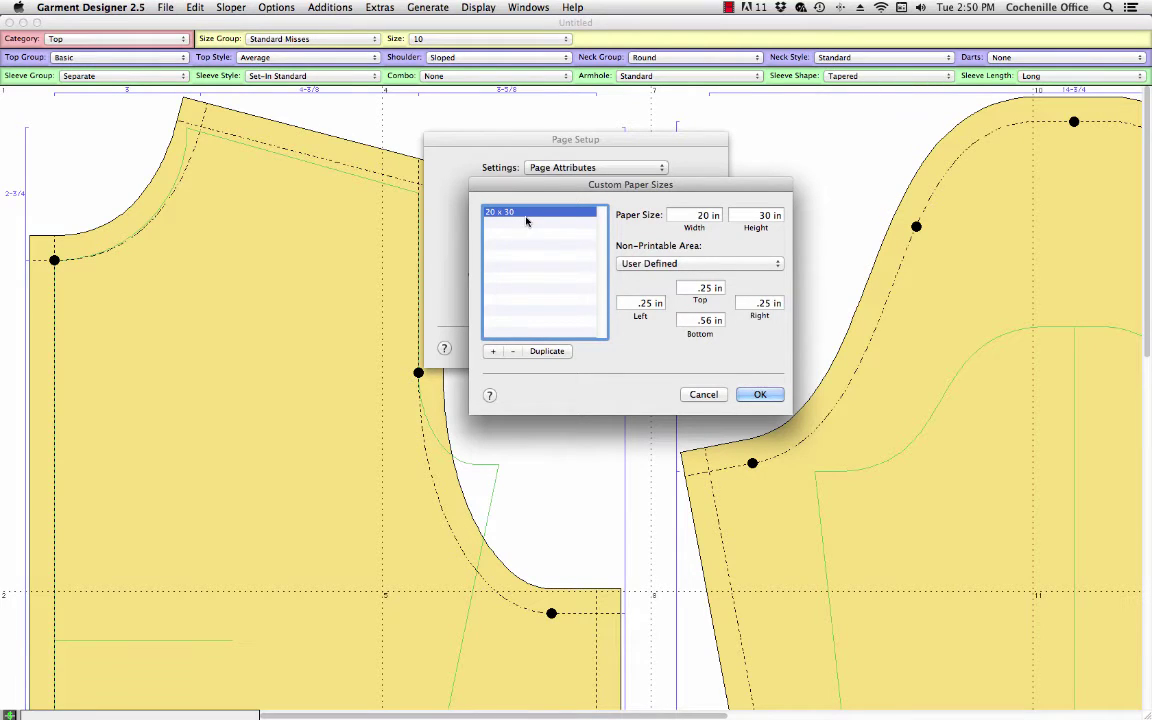
{"action": "left_click", "coordinate": [513, 352]}
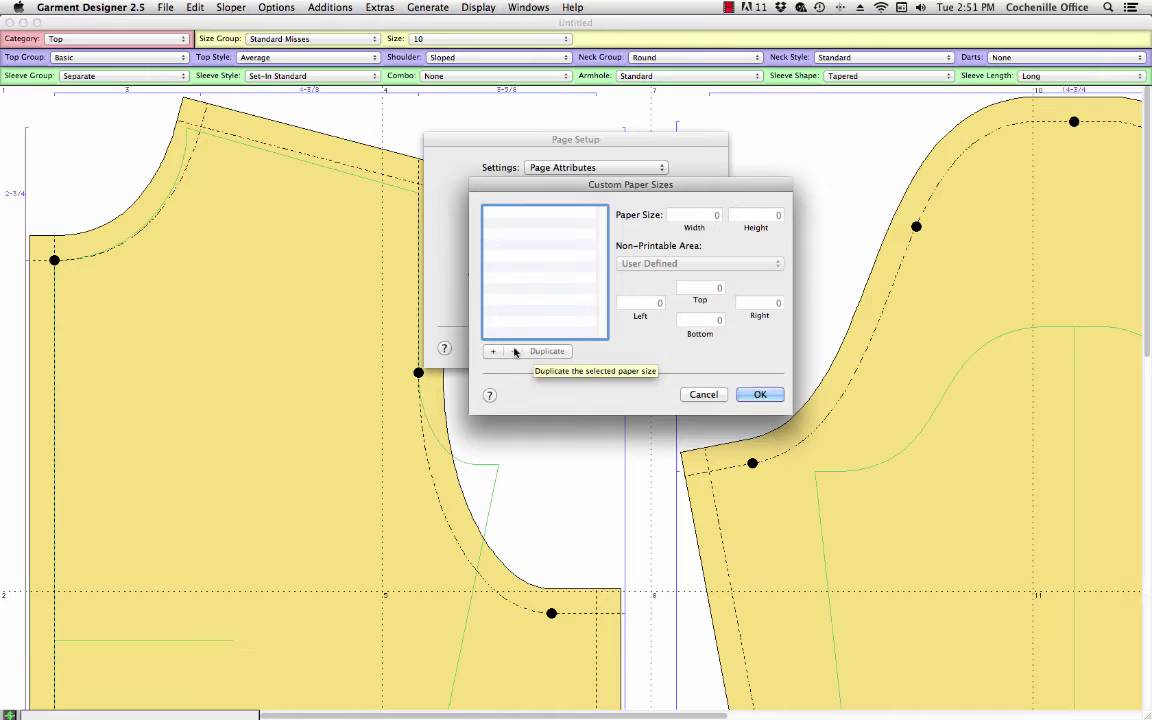
Create a custom paper size named '20 x 30' with width 20 and height 30 inches.
{"action": "left_click", "coordinate": [492, 352]}
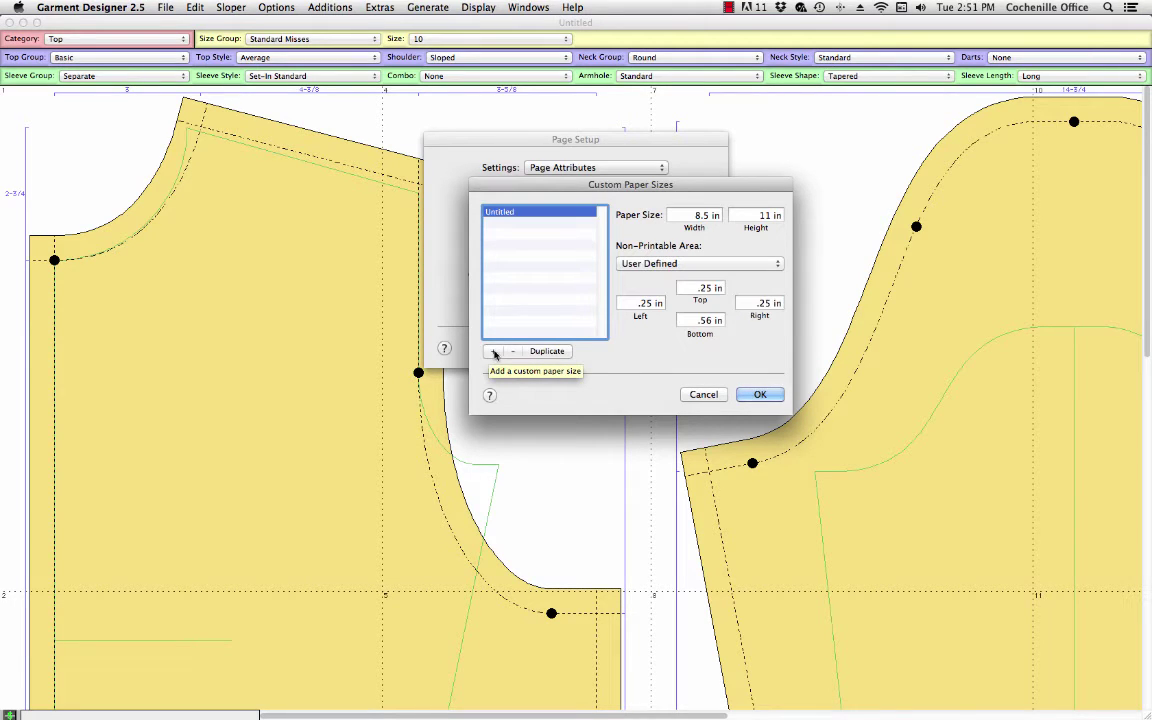
{"action": "left_click", "coordinate": [504, 217]}
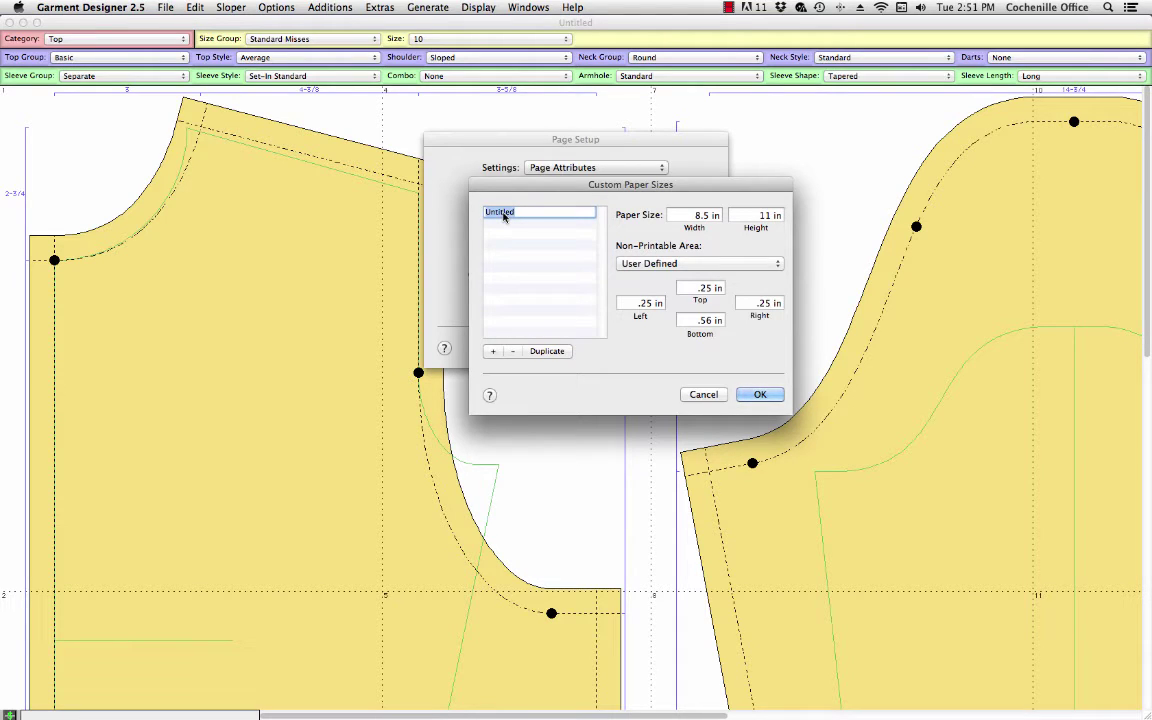
{"action": "type", "text": "20 x 30"}
{"action": "key", "text": "Return"}
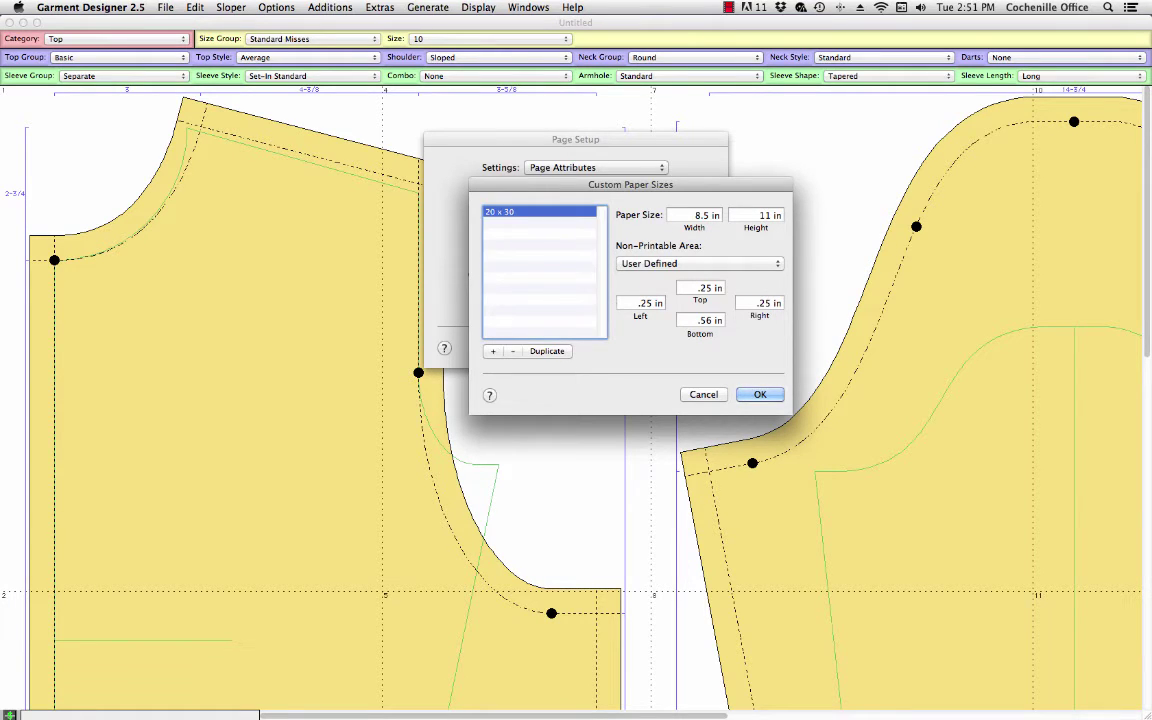
{"action": "triple_click", "coordinate": [697, 215]}
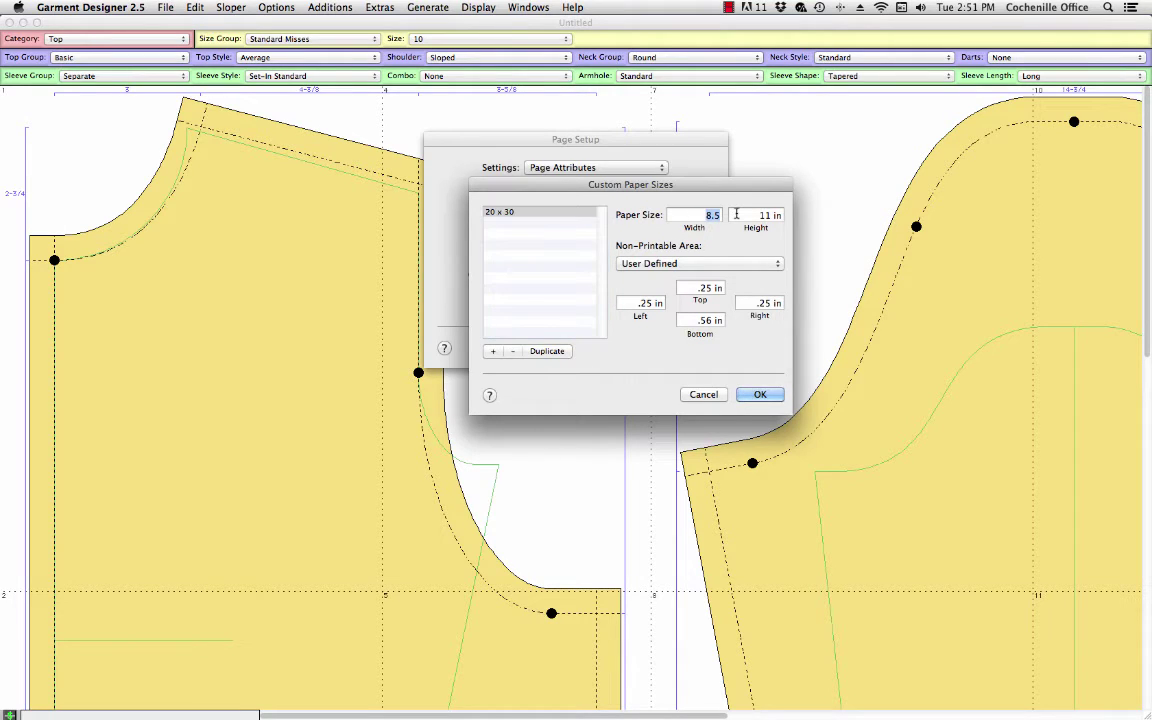
{"action": "type", "text": "20"}
{"action": "key", "text": "Tab"}
{"action": "type", "text": "30"}
{"action": "left_click", "coordinate": [762, 395]}
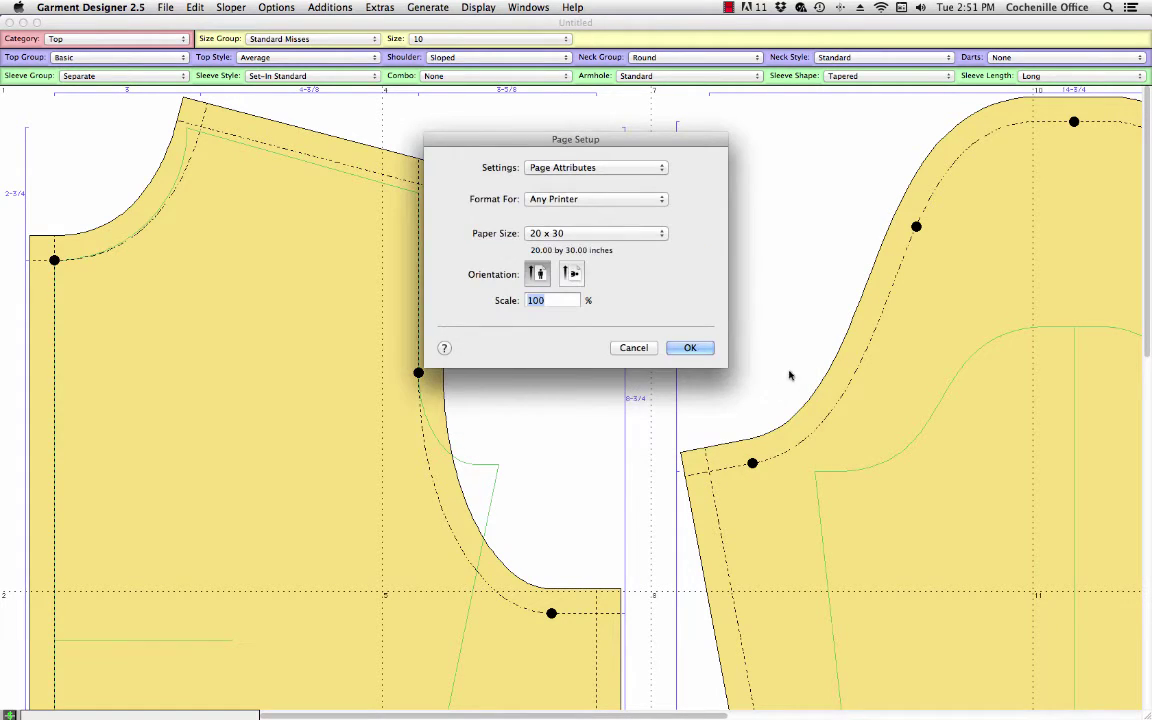
Apply the 20 x 30 paper, review the pieces in print preview, then turn preview off.
{"action": "left_click", "coordinate": [689, 346]}
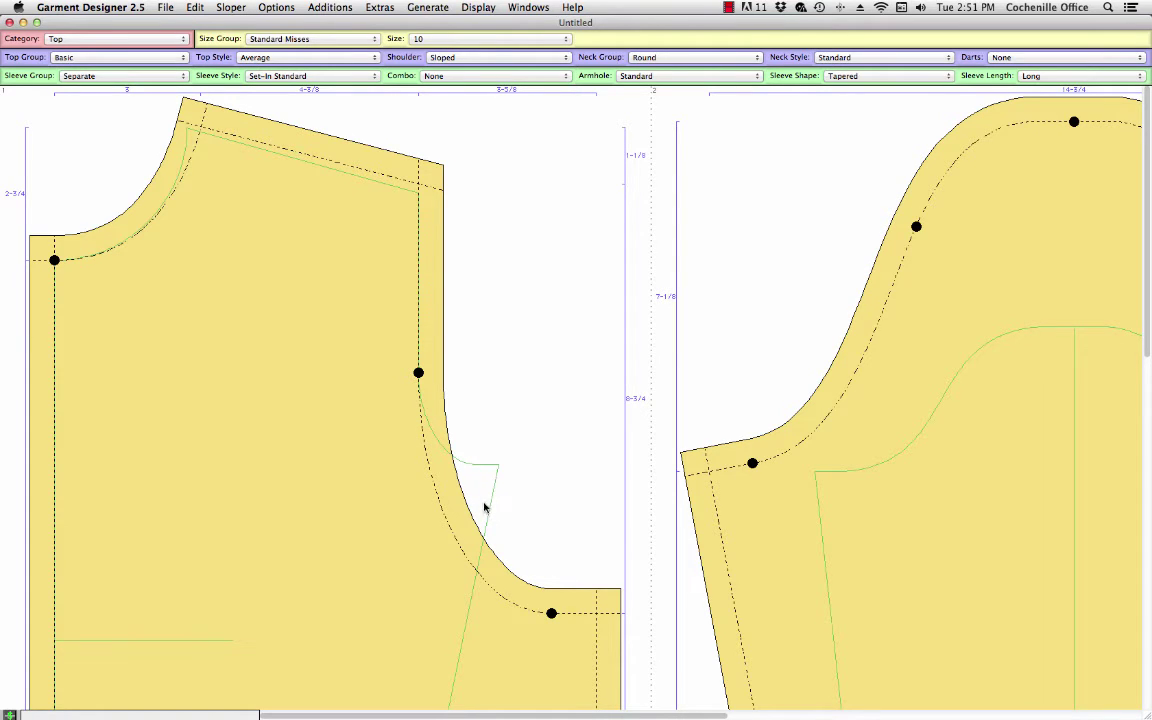
{"action": "left_click", "coordinate": [478, 7]}
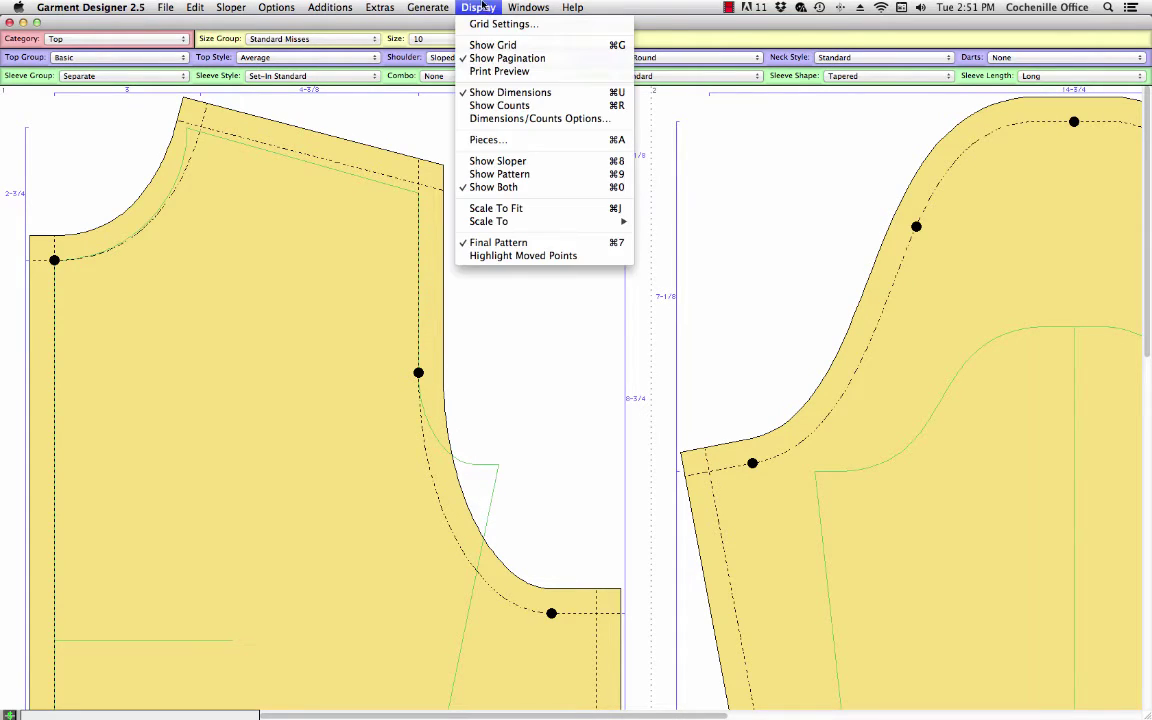
{"action": "left_click", "coordinate": [499, 72]}
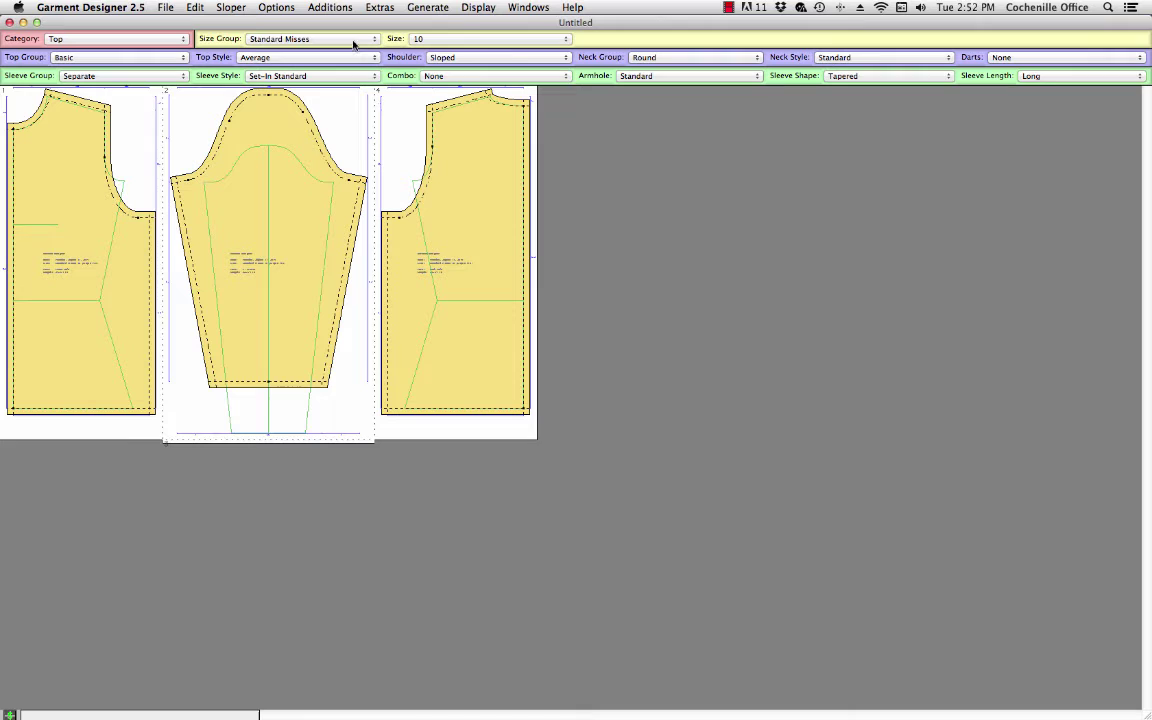
{"action": "left_click", "coordinate": [478, 8]}
{"action": "left_click", "coordinate": [484, 73]}
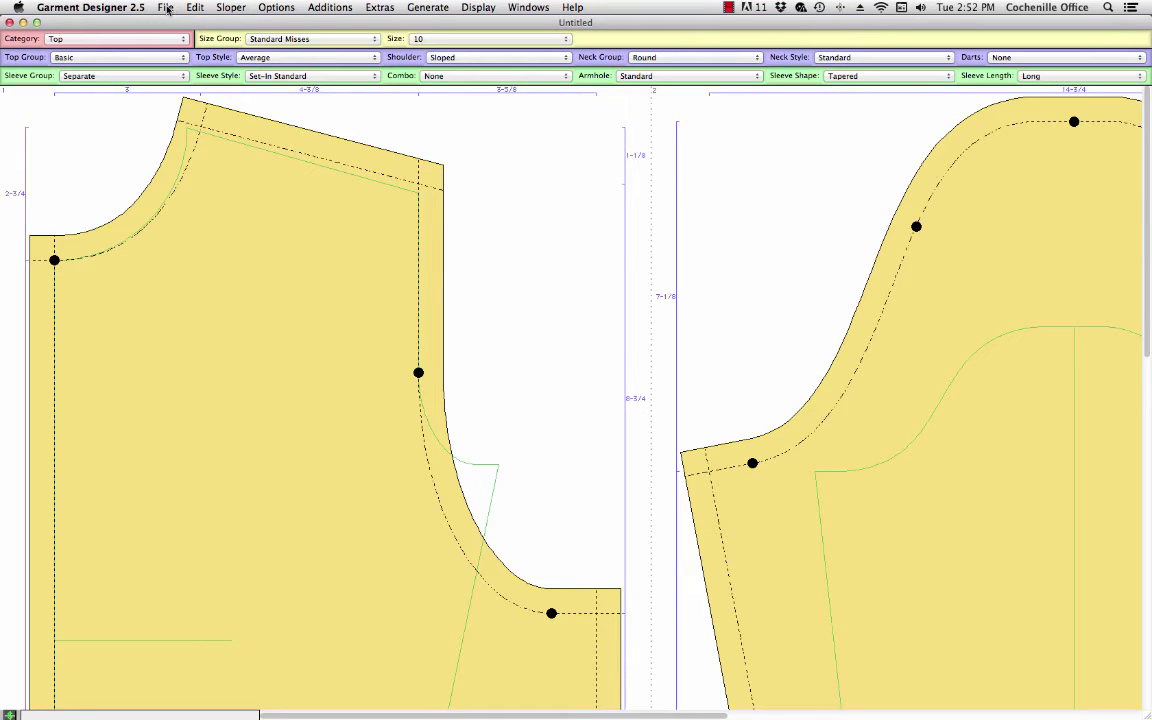
Print the pattern as a PDF named 'Pattern2' saved to the Desktop.
{"action": "left_click", "coordinate": [166, 8]}
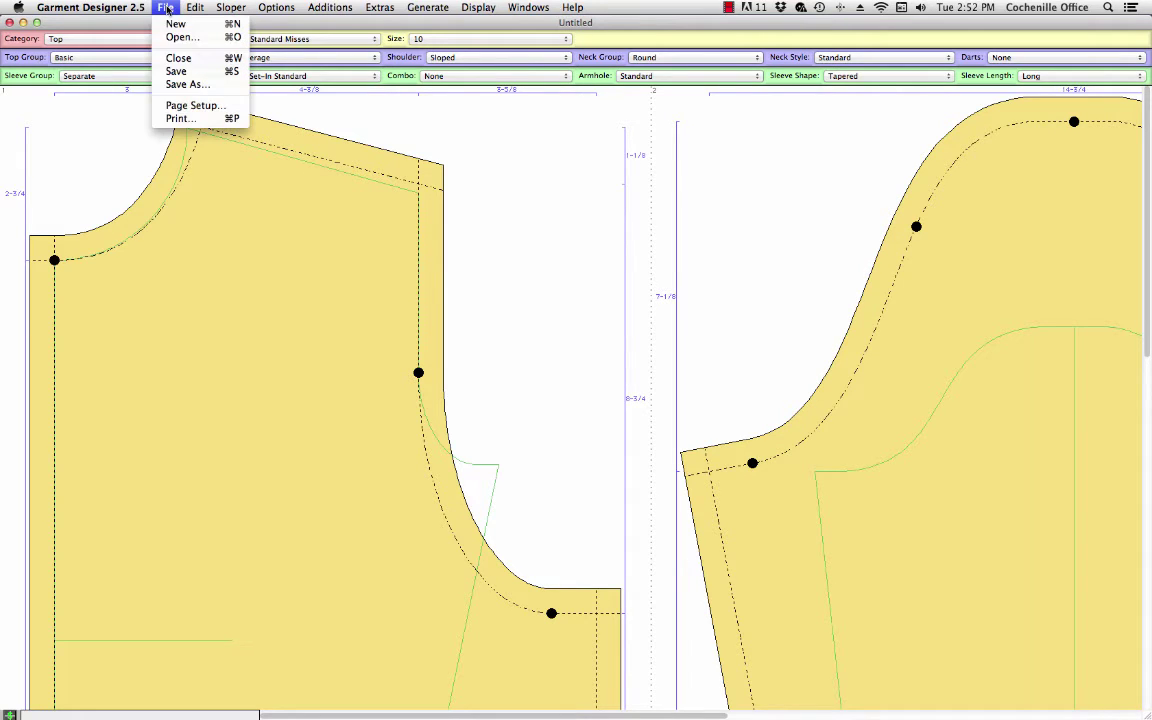
{"action": "left_click", "coordinate": [178, 119]}
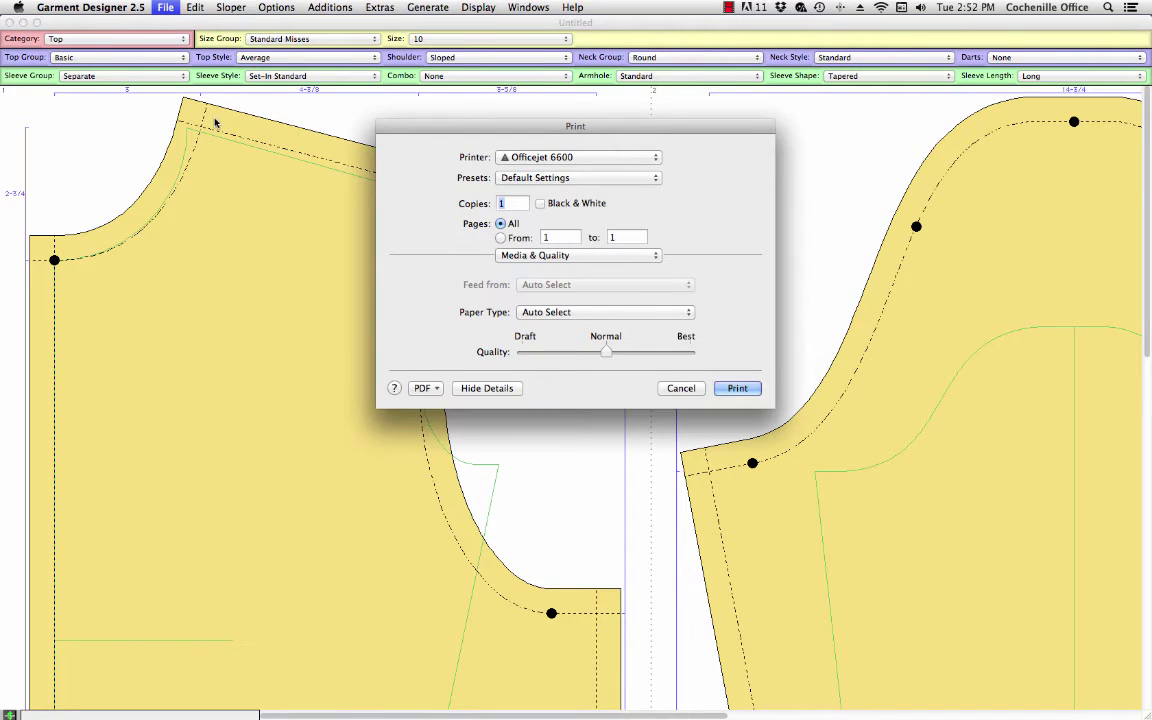
{"action": "left_click", "coordinate": [425, 389]}
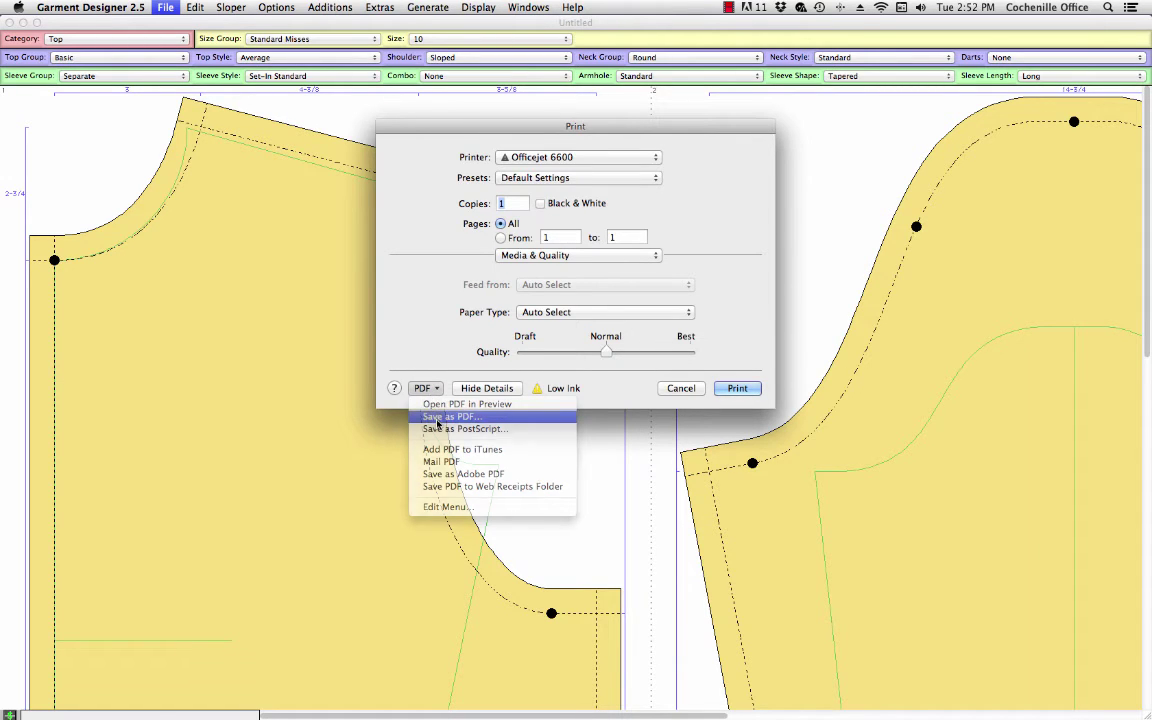
{"action": "left_click", "coordinate": [437, 418]}
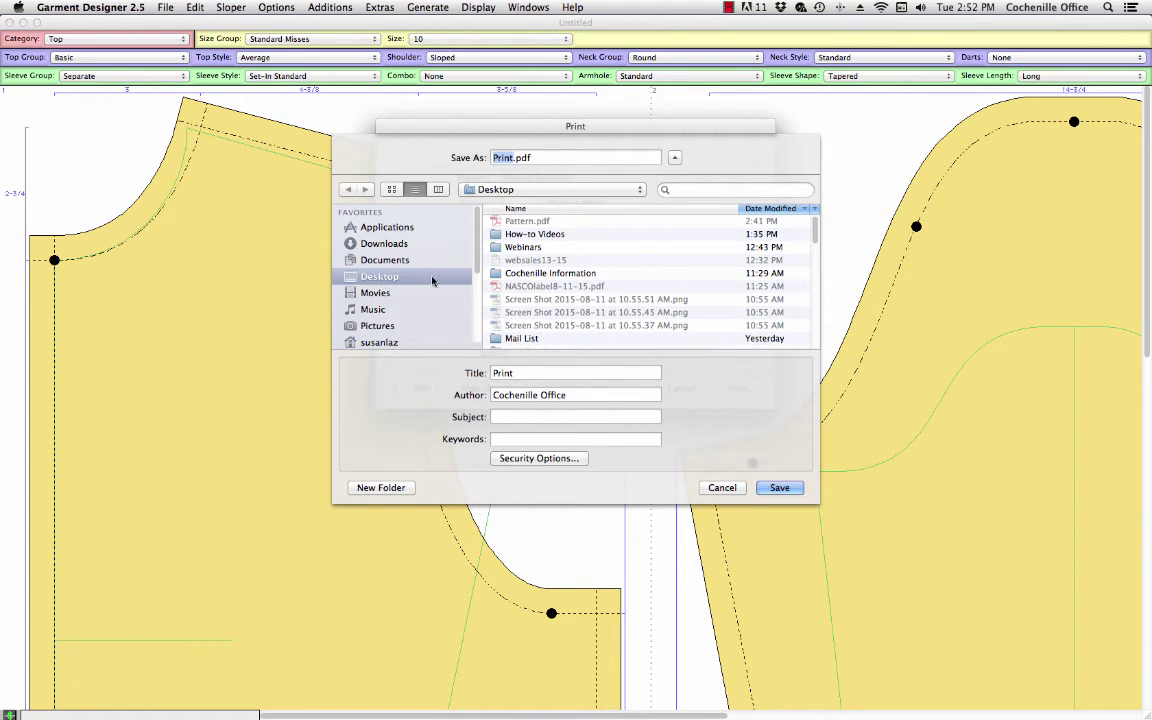
{"action": "type", "text": "Pattern2"}
{"action": "left_click", "coordinate": [779, 487]}
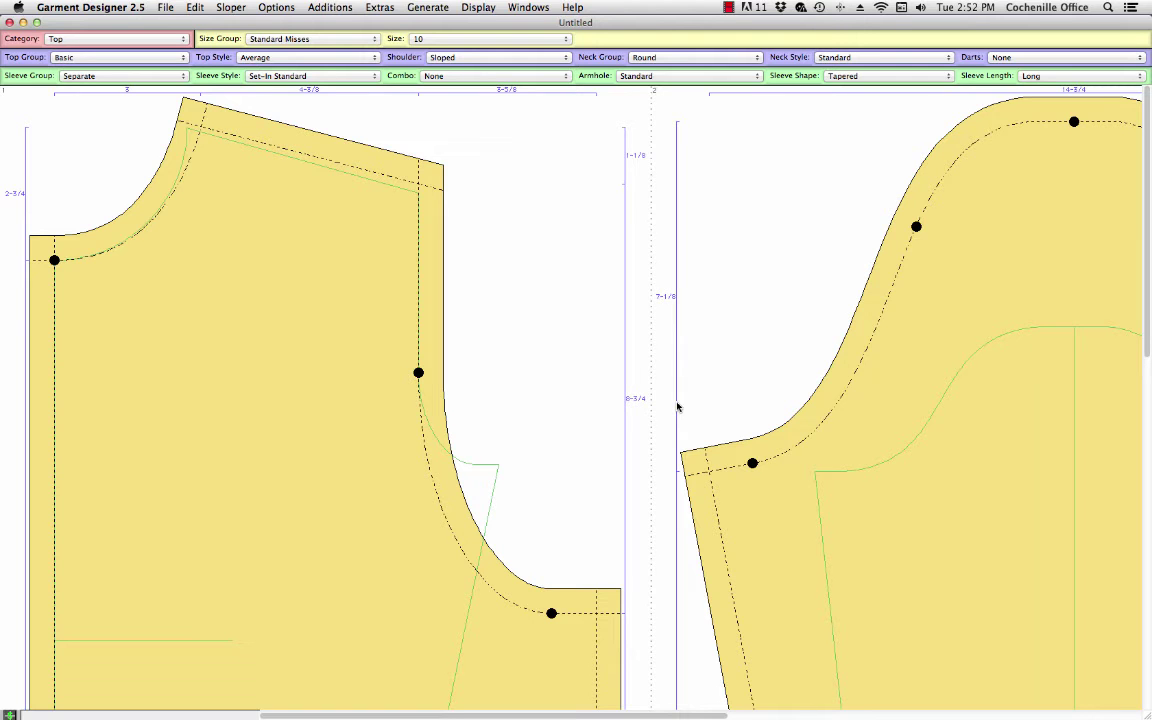
In Chrome, compare the CutePDF, Bullzip and Adobe Print to PDF pages, ending on Bullzip.
{"action": "key", "text": "super+Tab"}
{"action": "key", "text": "super+Tab"}
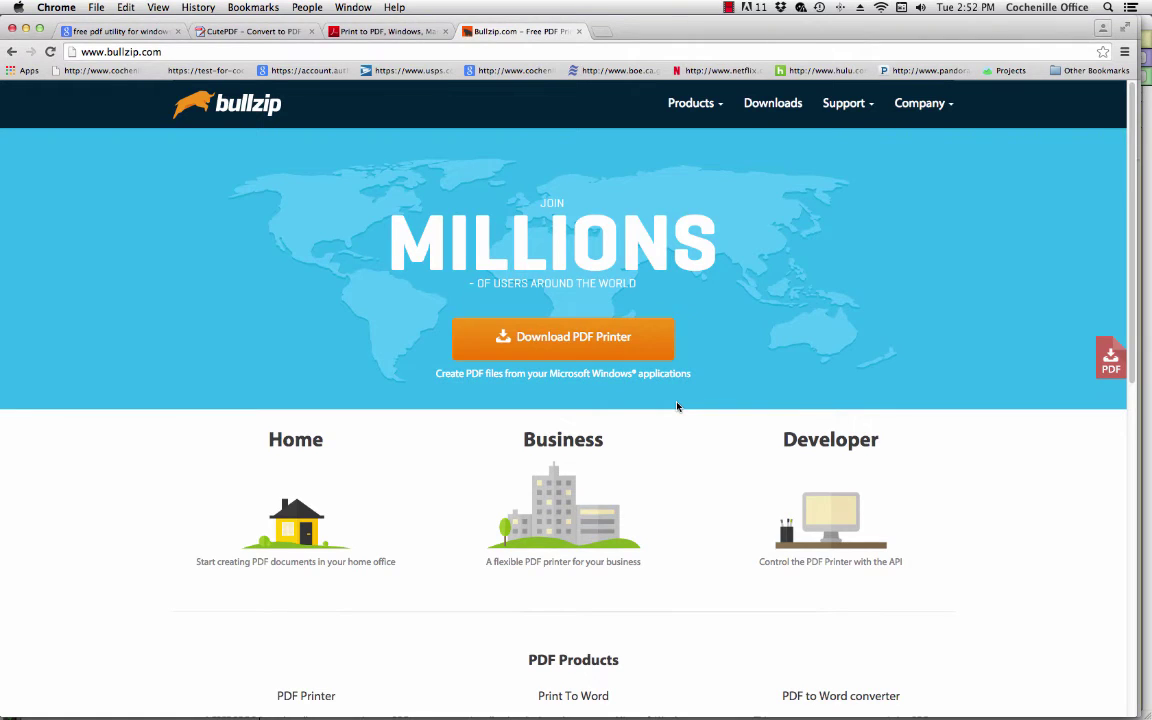
{"action": "left_click", "coordinate": [120, 33]}
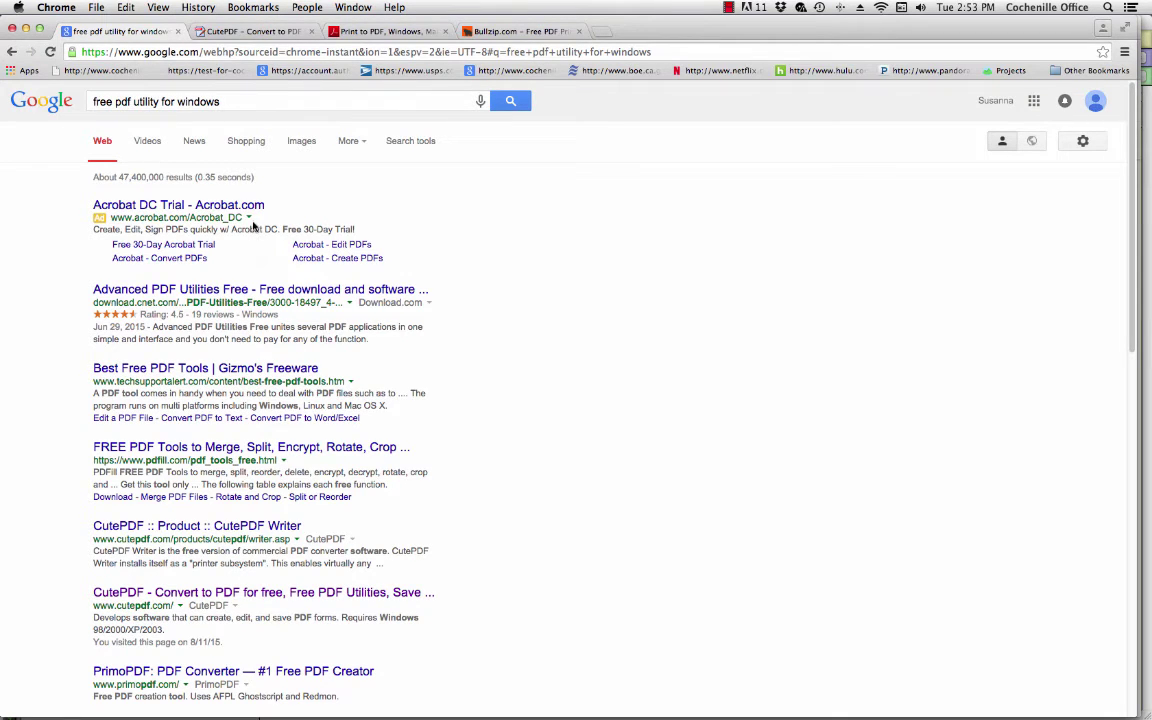
{"action": "left_click", "coordinate": [227, 33]}
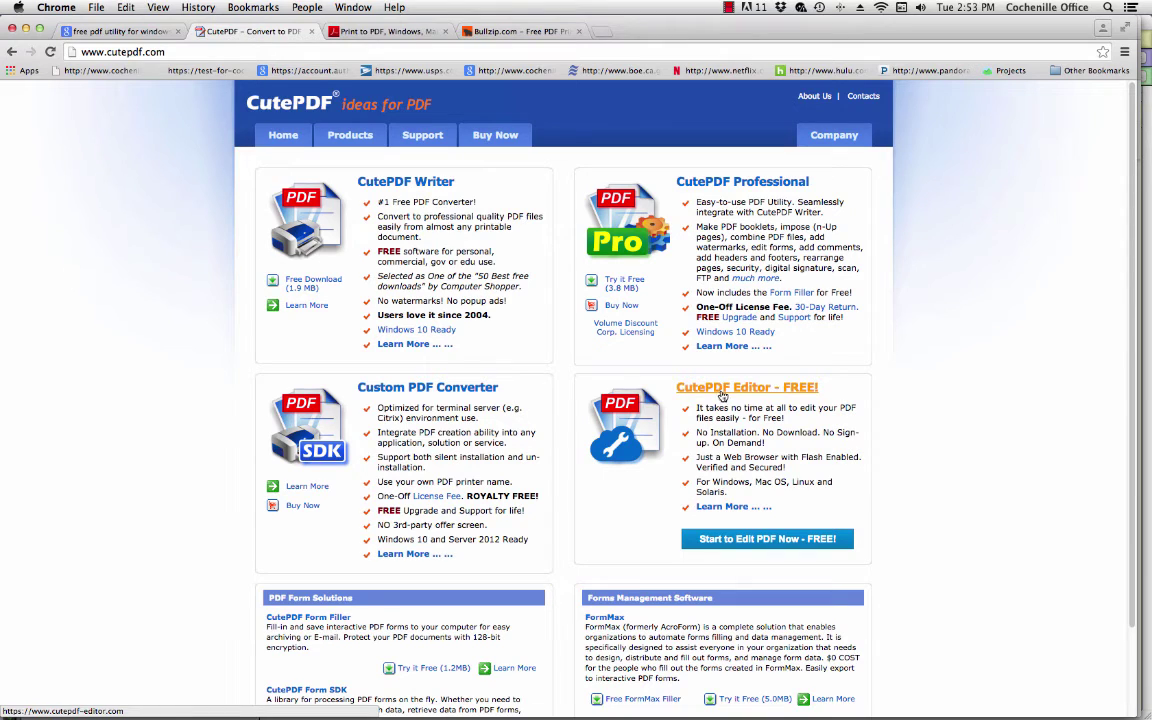
{"action": "left_click", "coordinate": [466, 32]}
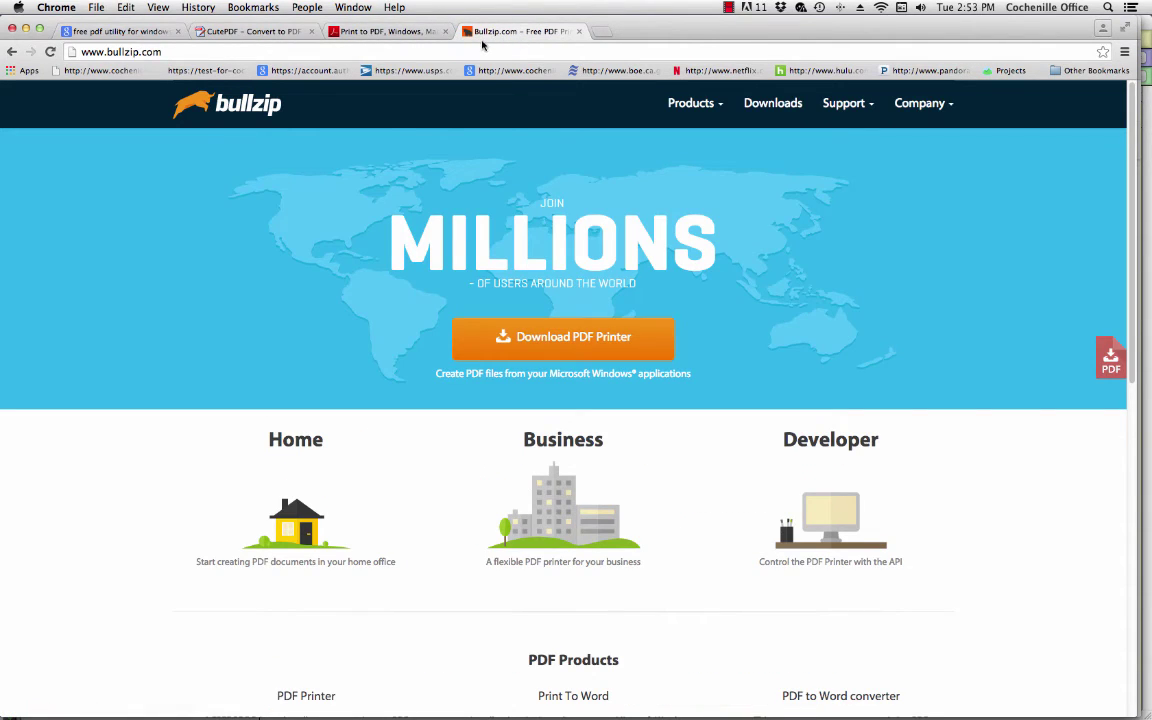
{"action": "left_click", "coordinate": [397, 33]}
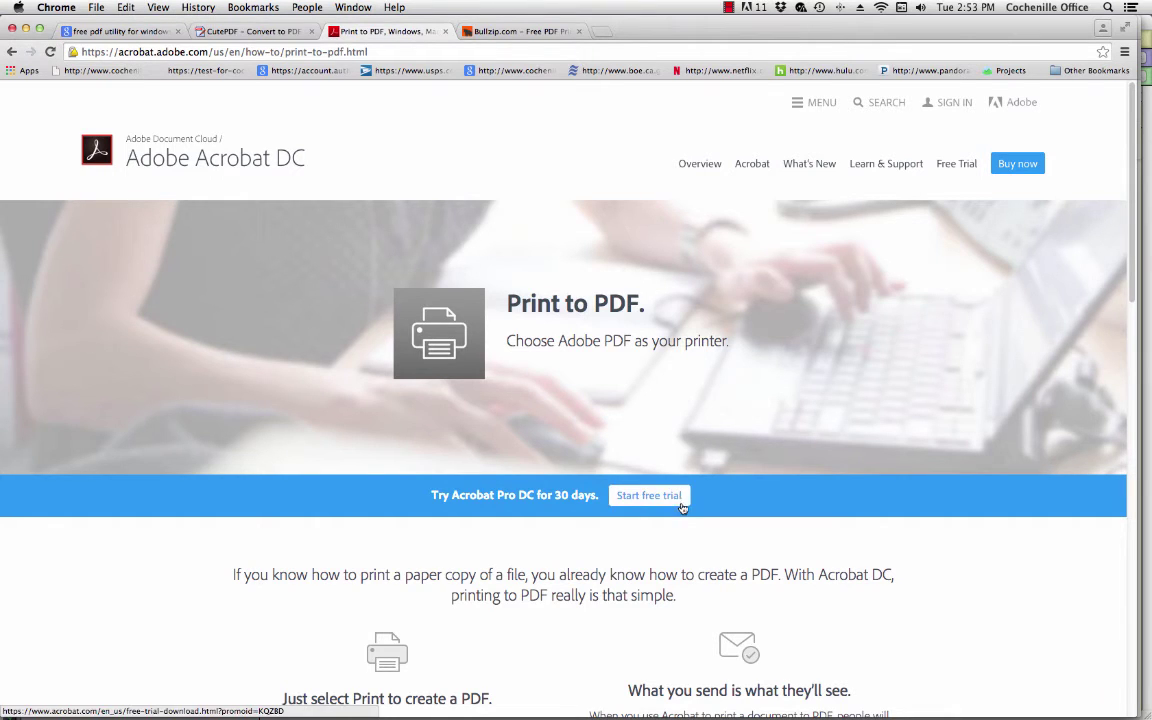
{"action": "left_click", "coordinate": [510, 32]}
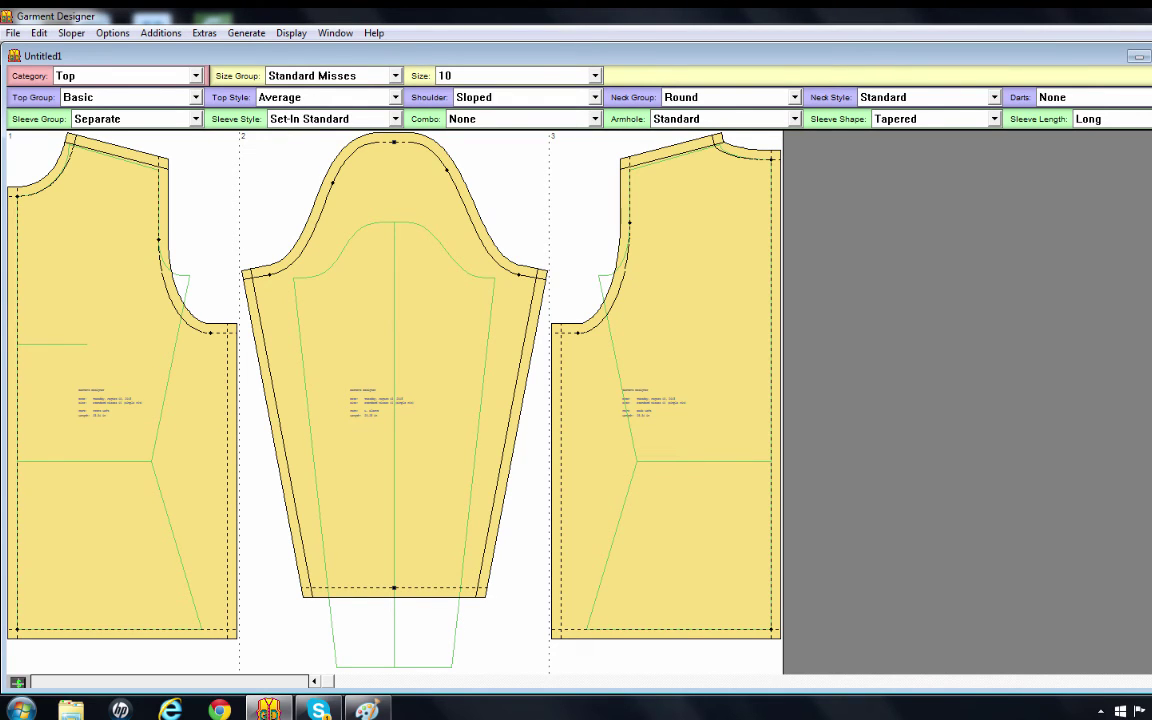
Print the pattern to the Bullzip PDF Printer as Pattern1.pdf on the Desktop.
{"action": "key", "text": "ctrl+p"}
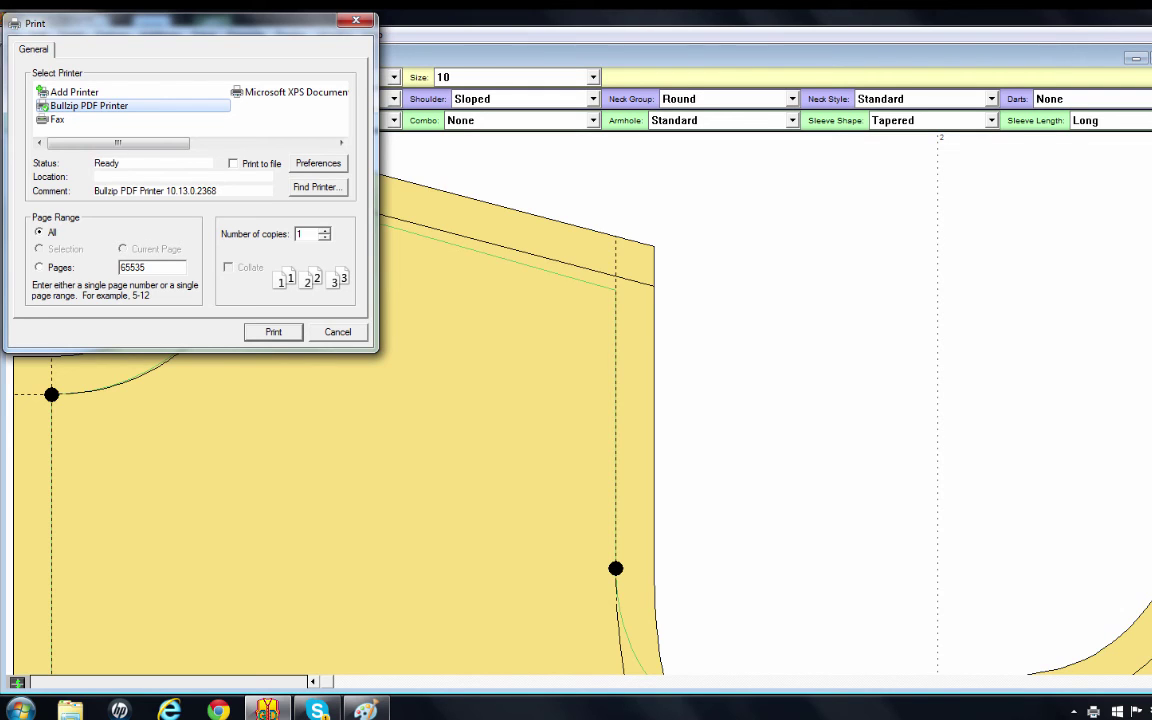
{"action": "key", "text": "Return"}
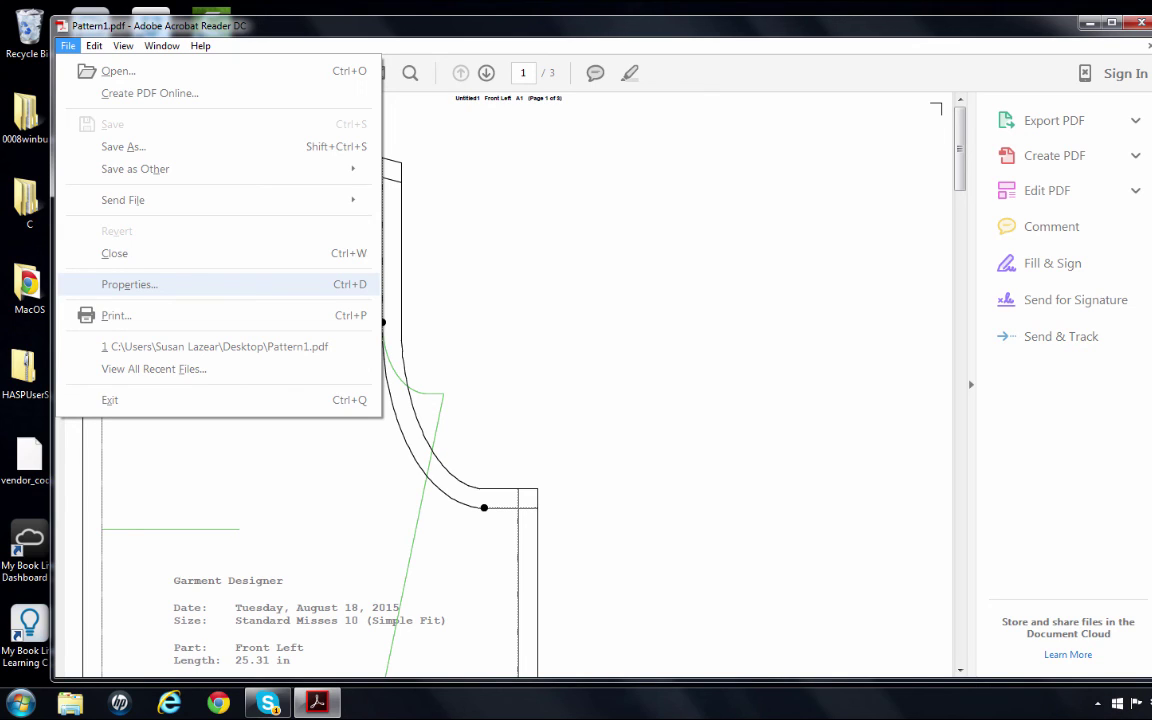
Check Pattern1.pdf's document properties: 3 pages at 23.39 x 33.11 in.
{"action": "key", "text": "Return"}
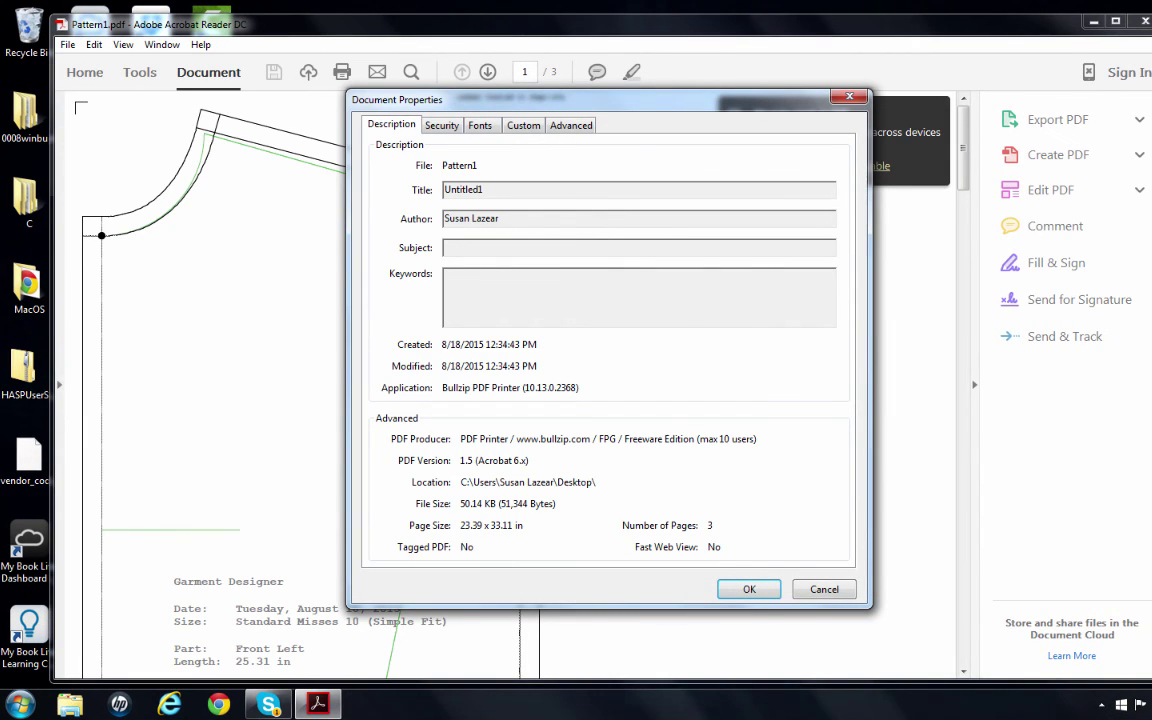